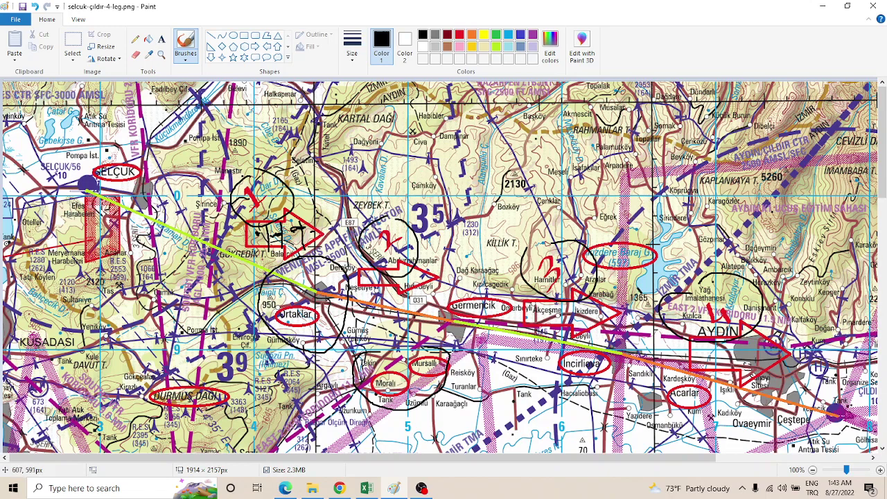
Step: Circle the features south of Ortaklar, between Durmuş Dağı and Moralı, in black brush strokes on the map
mouse_move(293, 387)
mouse_down()
mouse_move(275, 402)
mouse_move(304, 419)
mouse_move(306, 383)
mouse_move(277, 384)
mouse_move(307, 406)
mouse_move(309, 385)
mouse_up()
drag(297, 429, 289, 434)
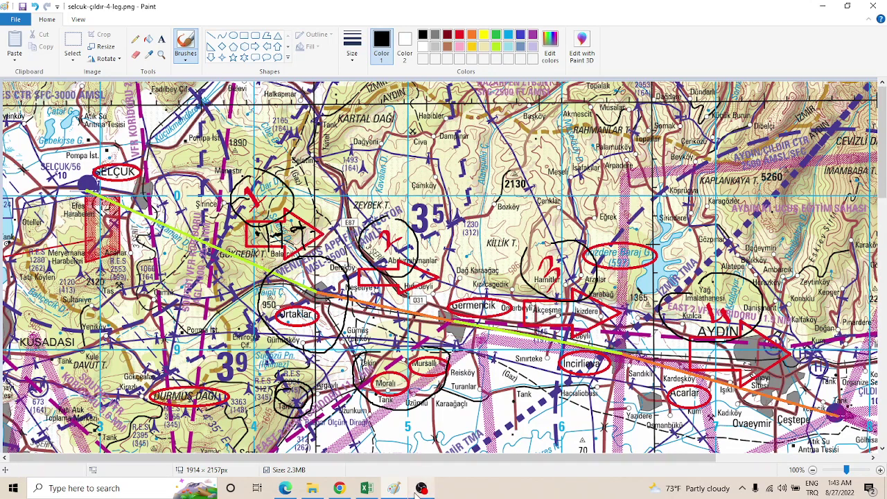
Step: Switch to the EFES-ÇILDIR nav log in Excel and review its title, callsign, pilot, date, fuel flow and fuel reserve cells
click(367, 489)
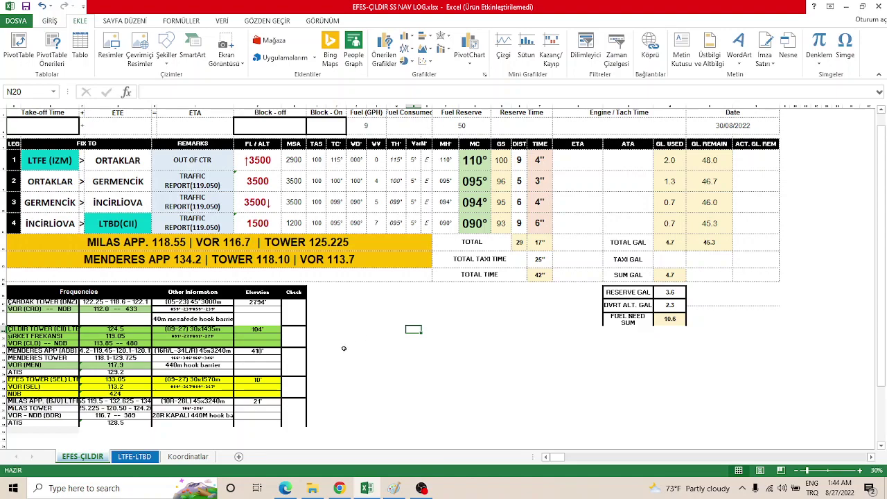
scroll(359, 356, up, 1)
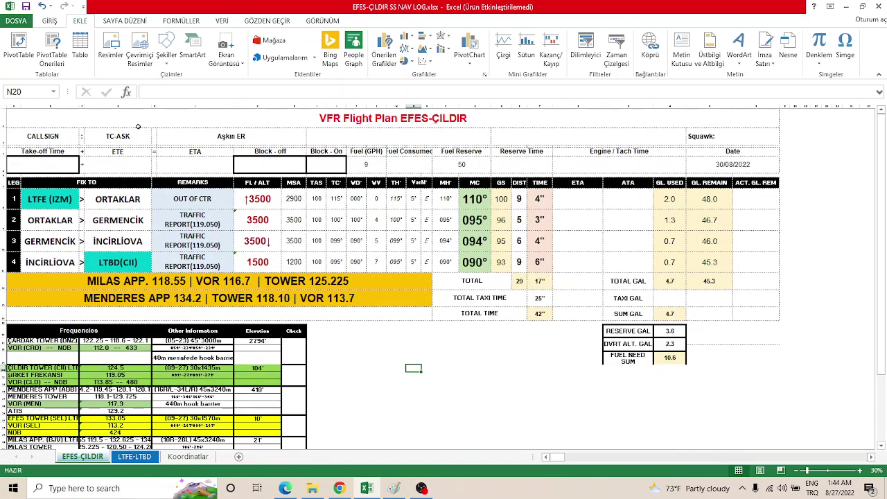
click(70, 119)
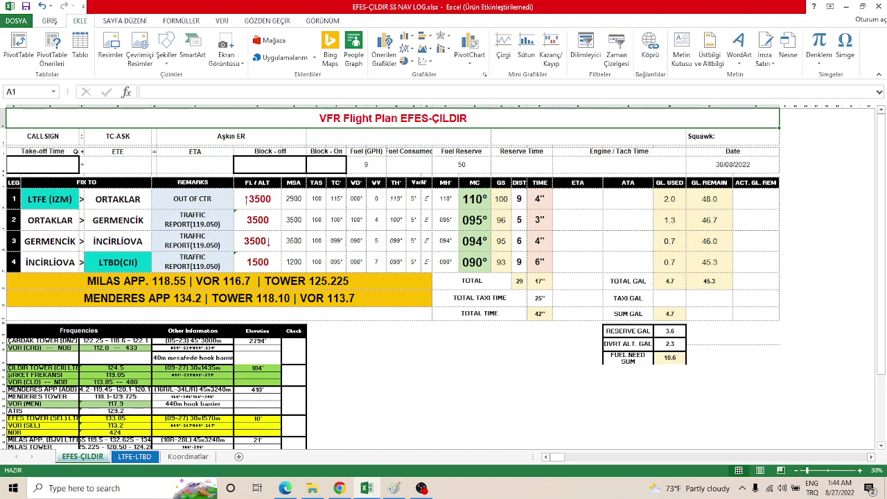
click(108, 139)
click(223, 139)
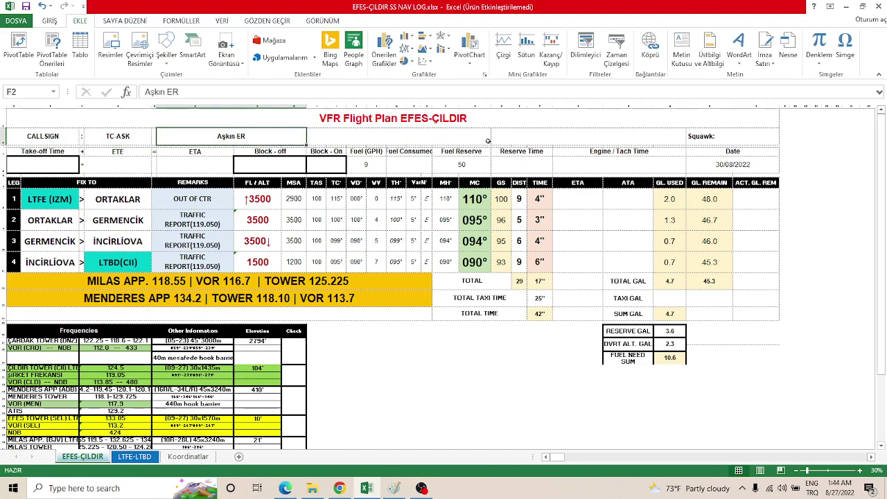
click(718, 166)
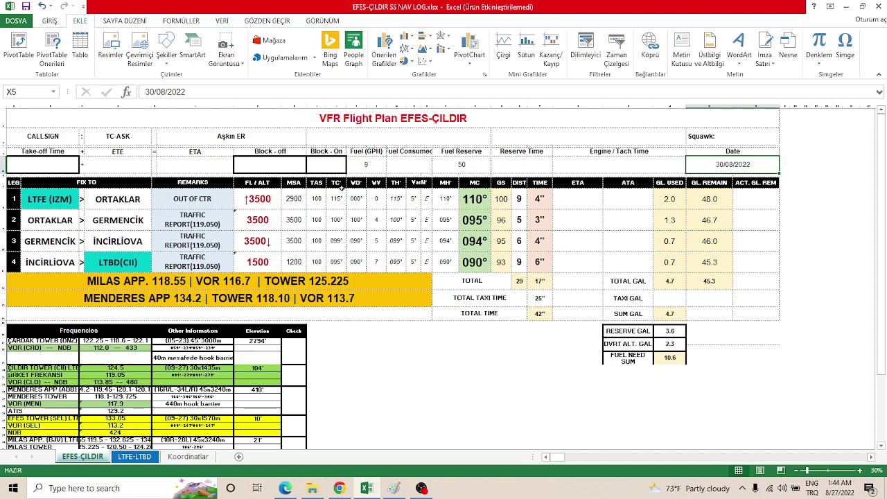
click(368, 164)
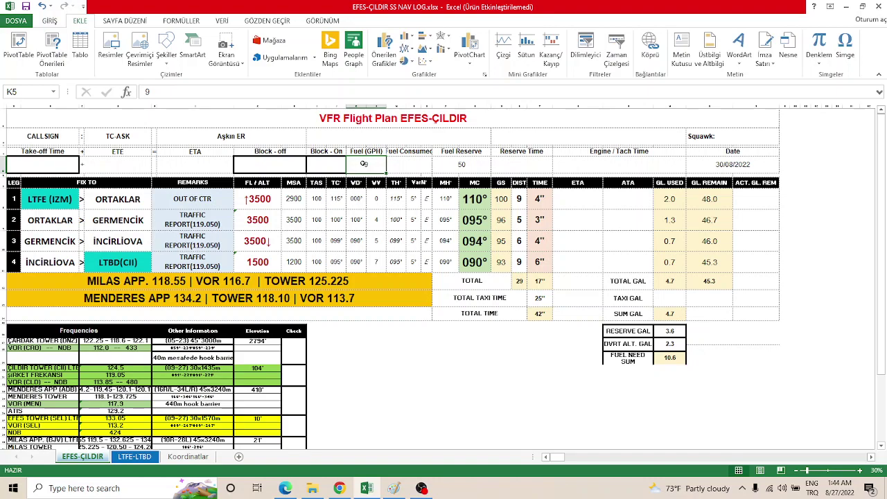
click(458, 165)
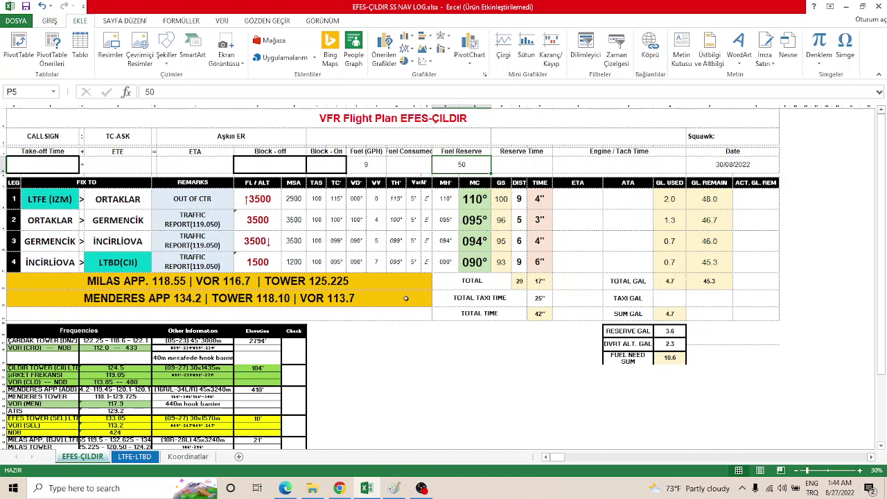
Step: Switch to the Cessna 172S POH in Edge and mark the usable fuel lines under Fuel Limitations for reading
click(281, 489)
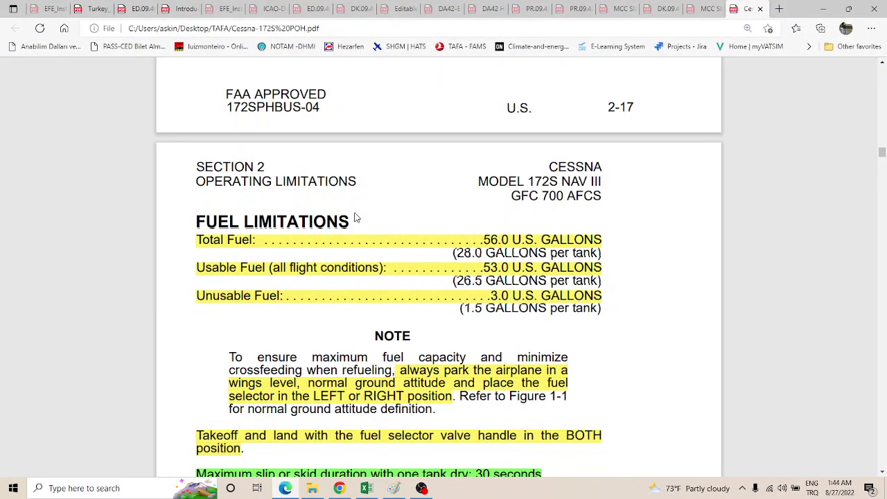
drag(197, 167, 257, 168)
drag(221, 272, 578, 282)
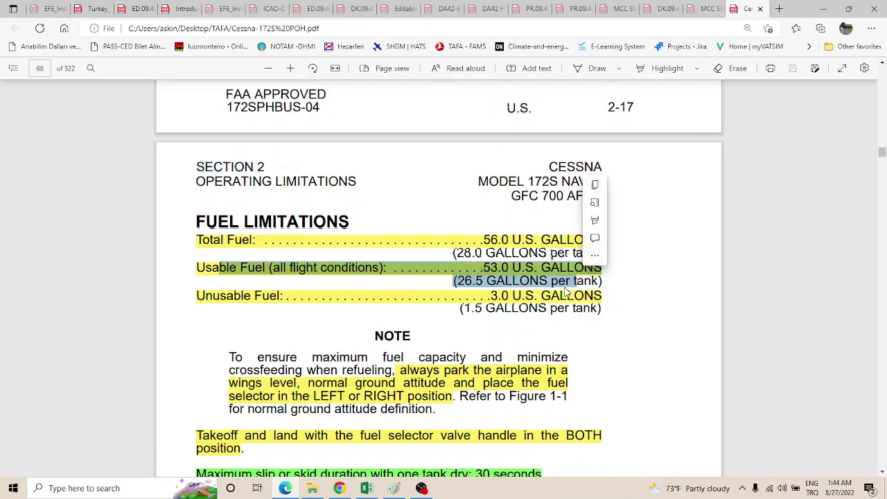
Step: Return to the Excel nav log and select the entire row of leg 1, LTFE to Ortaklar
key(alt+Tab)
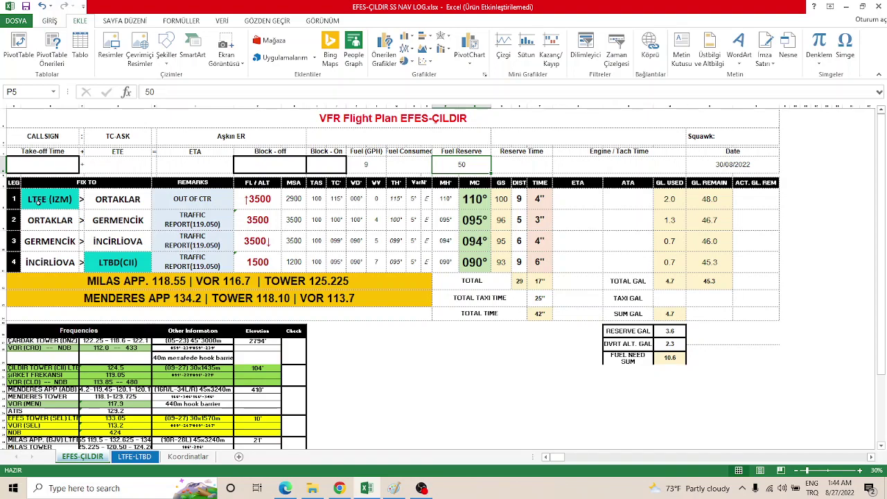
click(14, 199)
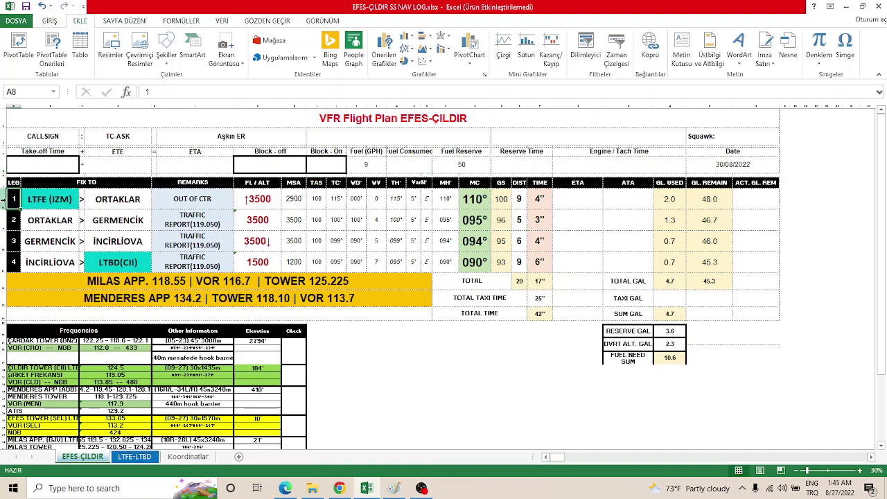
click(2, 199)
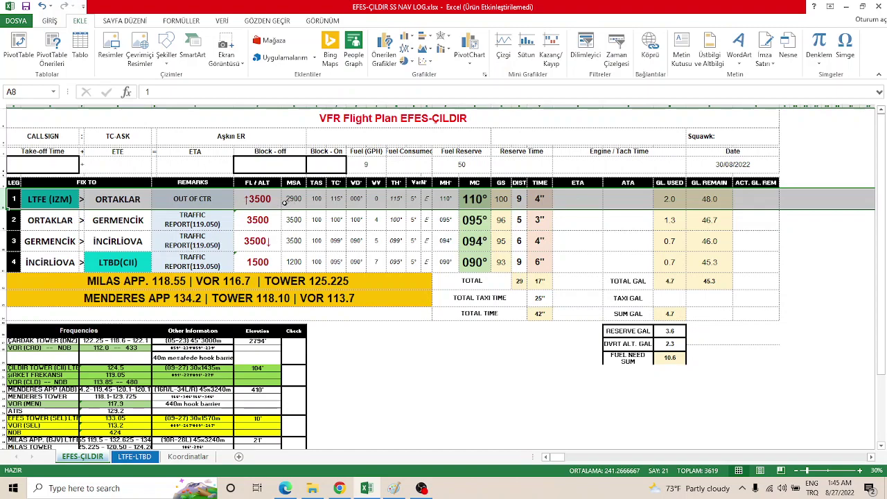
Step: Examine the planned FL/ALT entries of legs 1 and 2, together with the distance of leg 1
double_click(278, 202)
drag(272, 201, 244, 201)
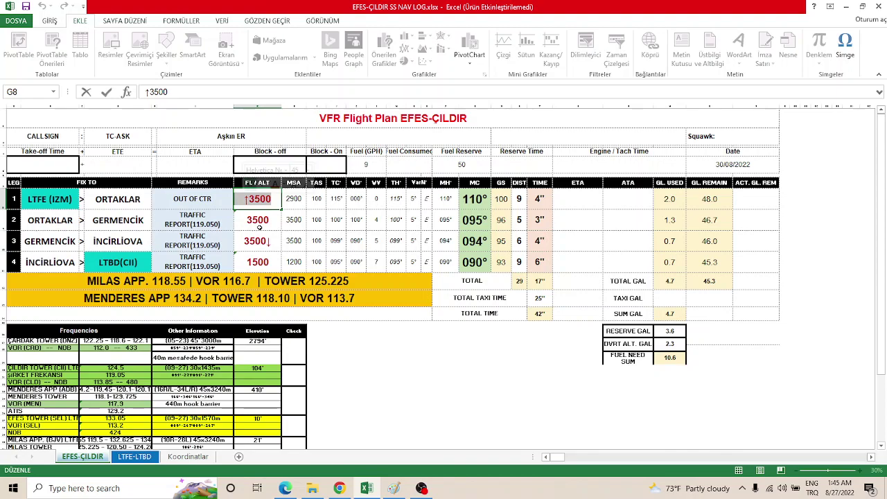
click(277, 200)
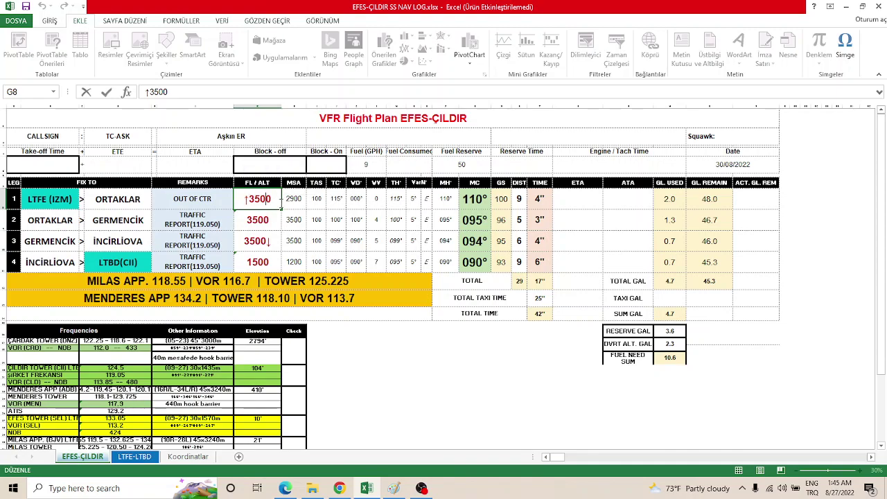
drag(277, 200, 236, 200)
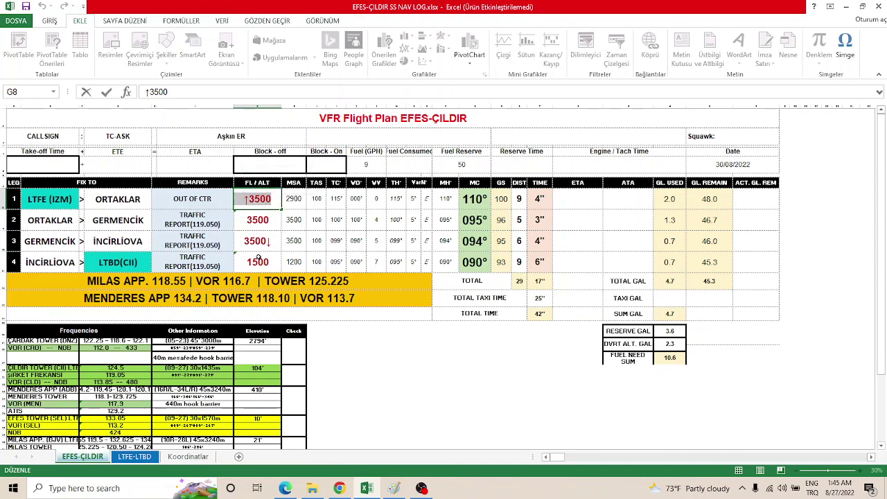
double_click(520, 199)
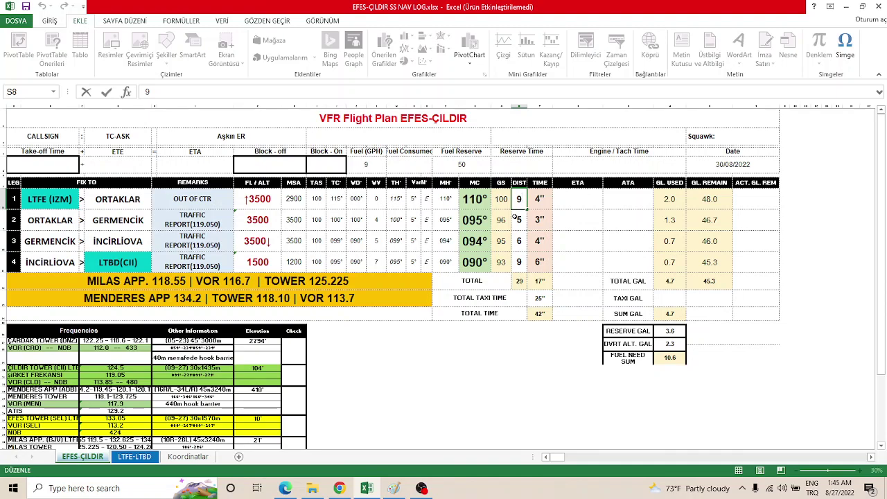
click(265, 202)
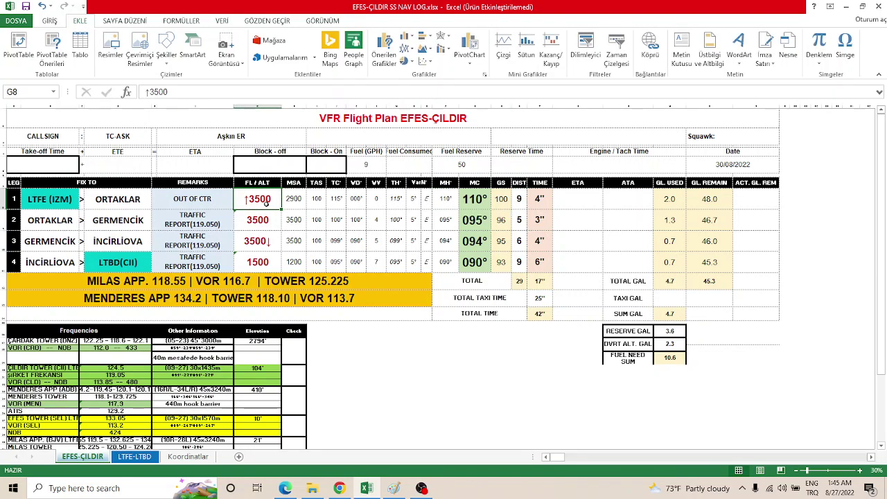
click(266, 219)
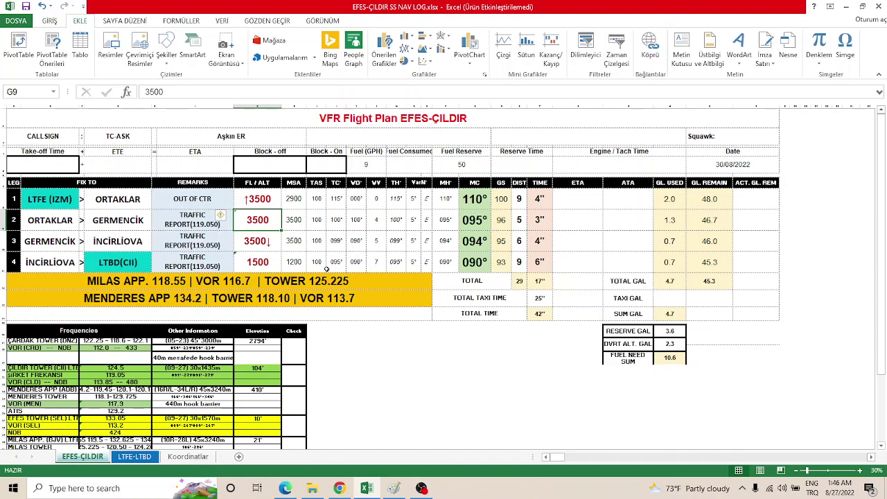
Step: Examine the true airspeed (TAS) values of all four legs, including the individual cells of legs 1 and 2
click(321, 202)
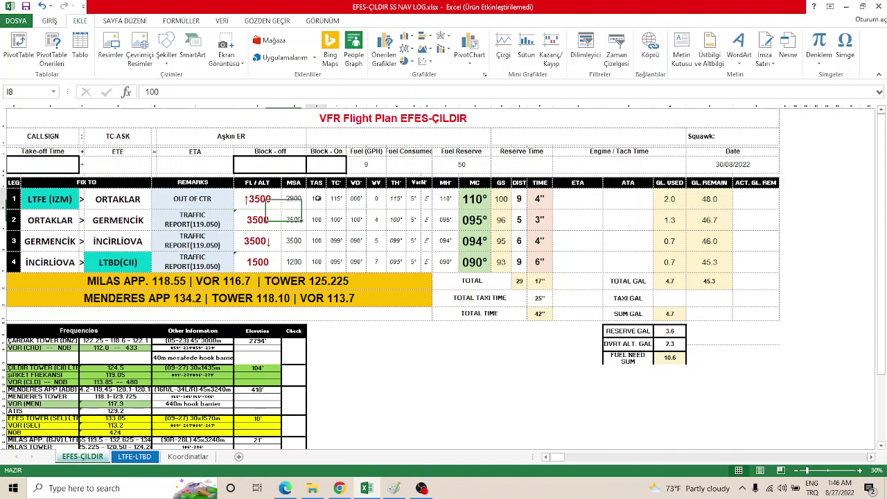
drag(318, 194, 327, 262)
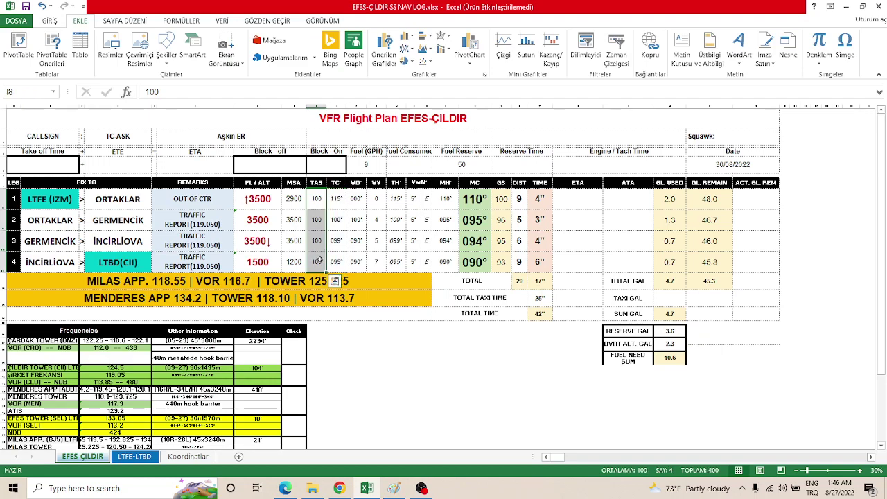
click(315, 219)
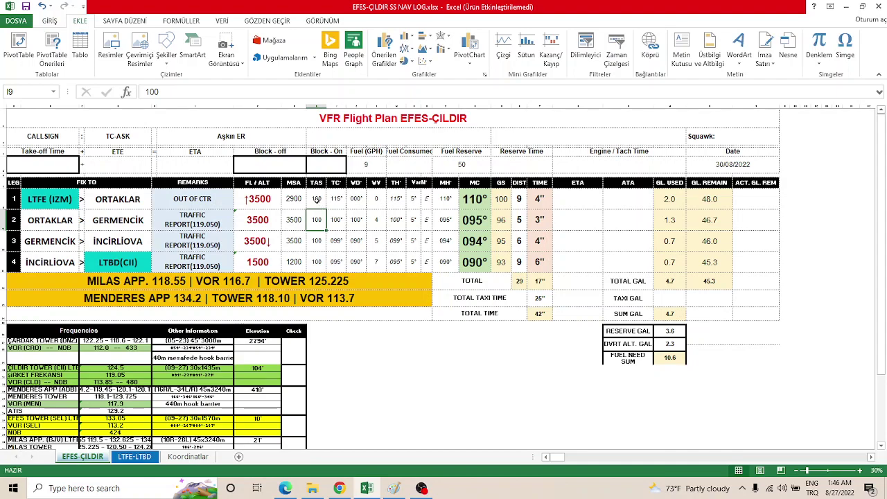
click(316, 199)
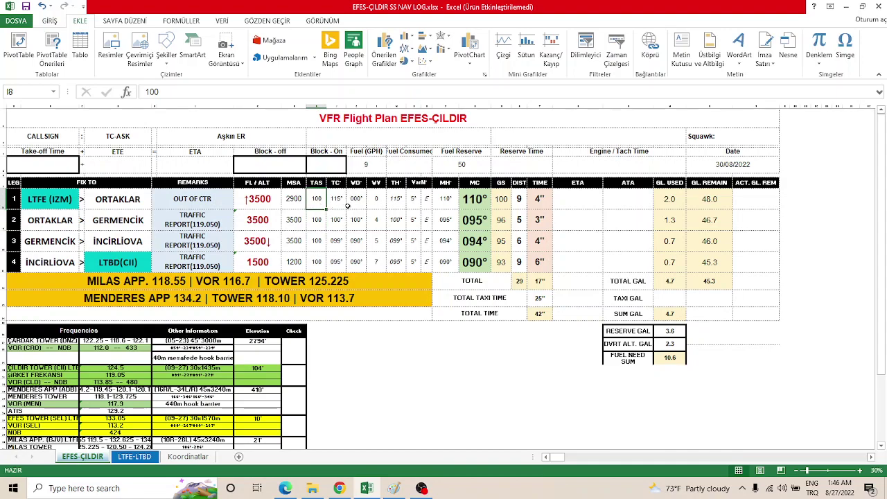
Step: Examine the wind direction and wind velocity values of the four legs, checking the velocity cells of legs 1 to 3
drag(356, 199, 381, 264)
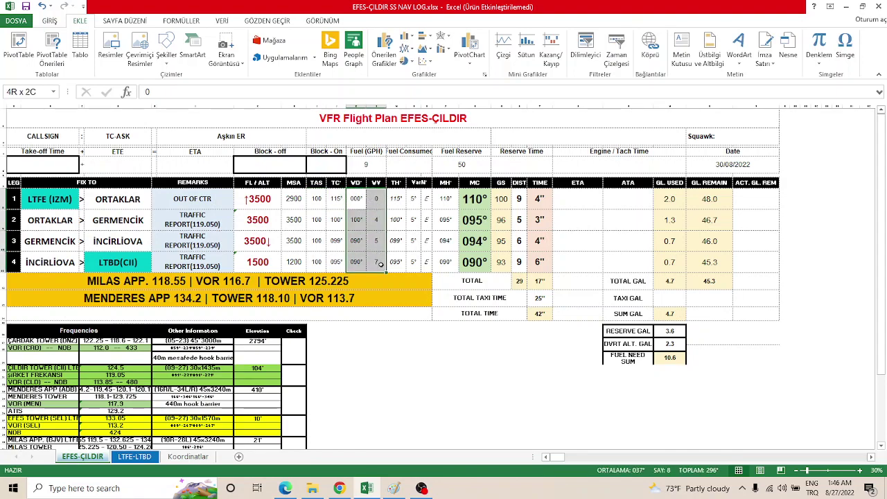
click(360, 200)
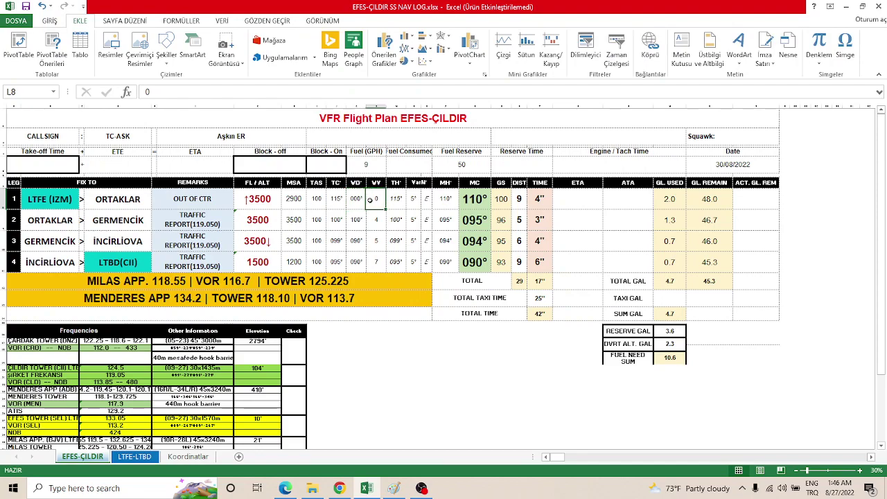
click(362, 220)
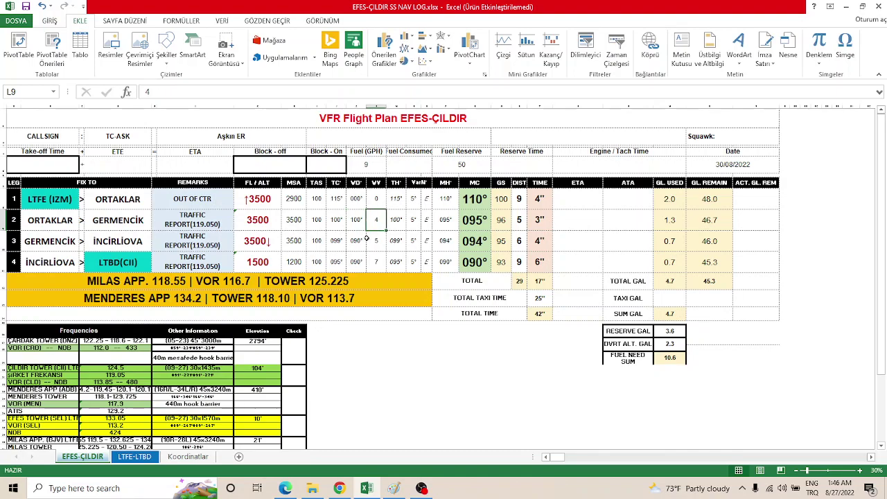
click(377, 240)
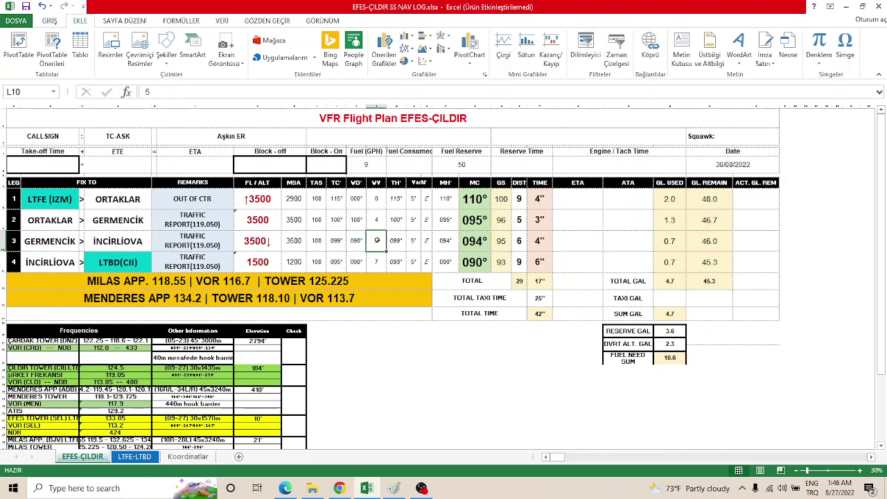
click(373, 200)
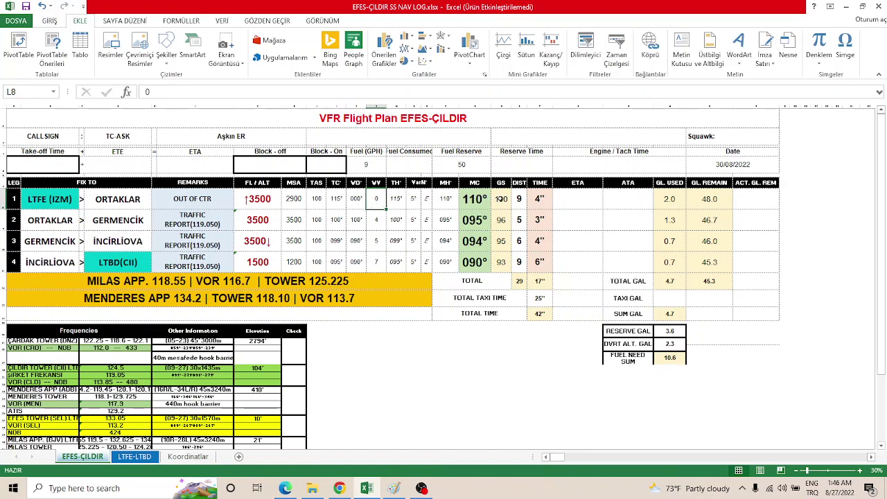
Step: Inspect the ground speed formula of leg 1 in cell R8 and close it without editing
click(500, 199)
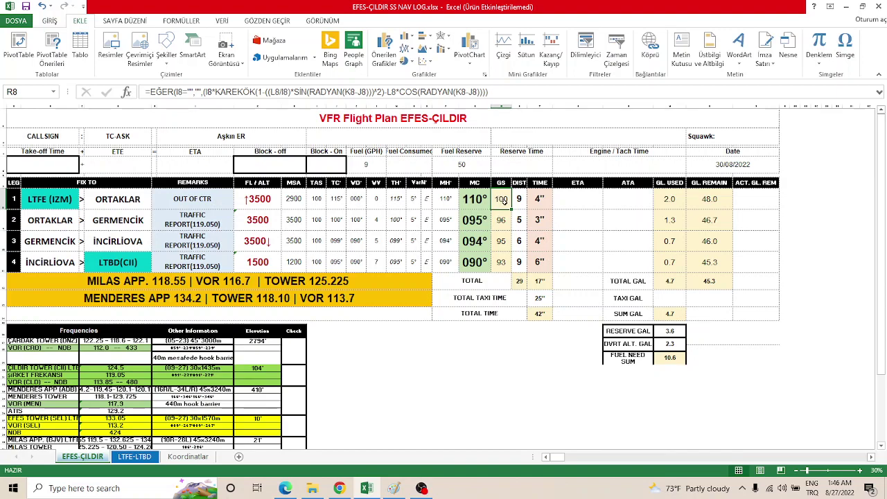
double_click(503, 200)
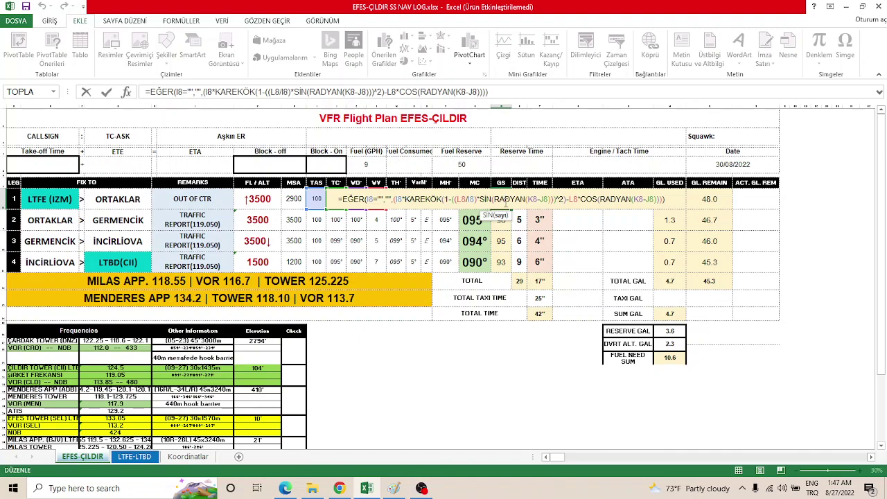
key(ctrl+Return)
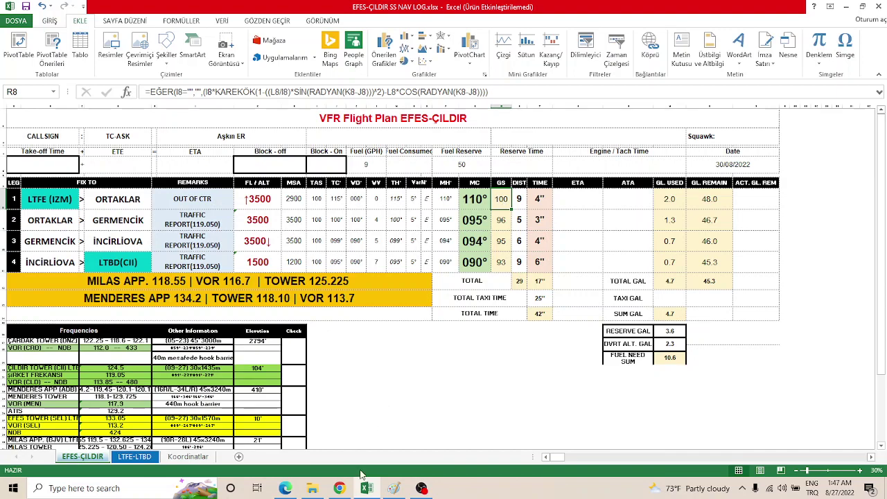
Step: Switch to the UND E6B wind-side trainer in Chrome, shift the wind card under the dial, and select the page's address
click(339, 488)
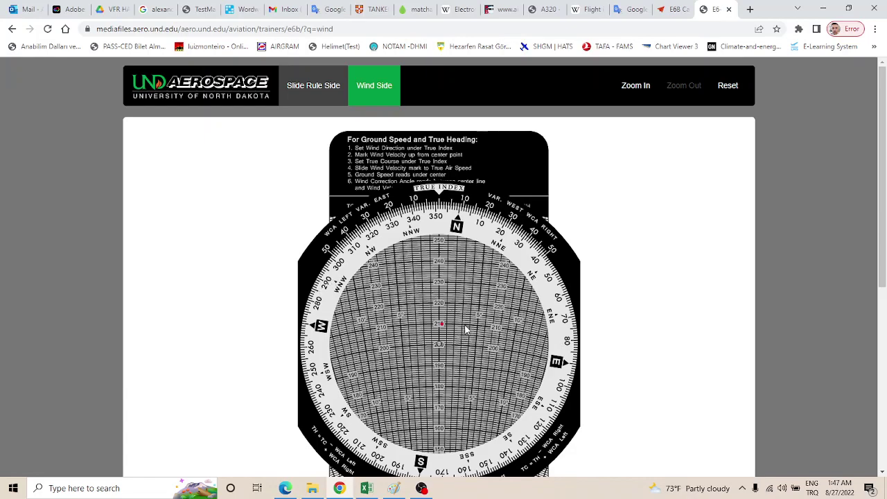
drag(456, 345, 445, 224)
click(132, 29)
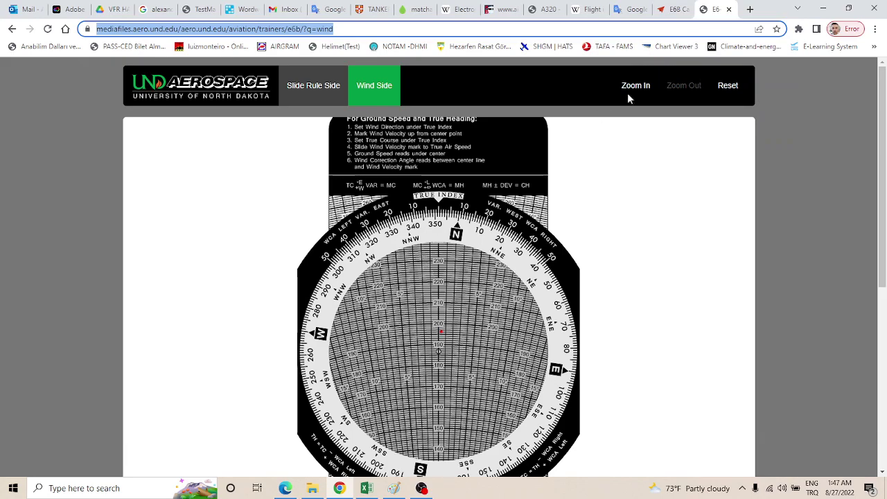
Step: Compare the E6BX online E6B calculator with the UND wind-side trainer, ending on the UND trainer
click(667, 10)
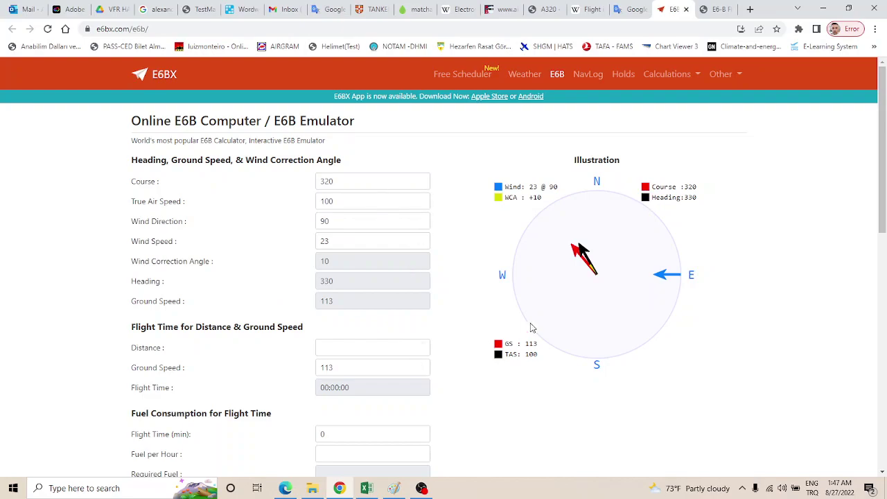
click(717, 9)
click(671, 9)
click(717, 9)
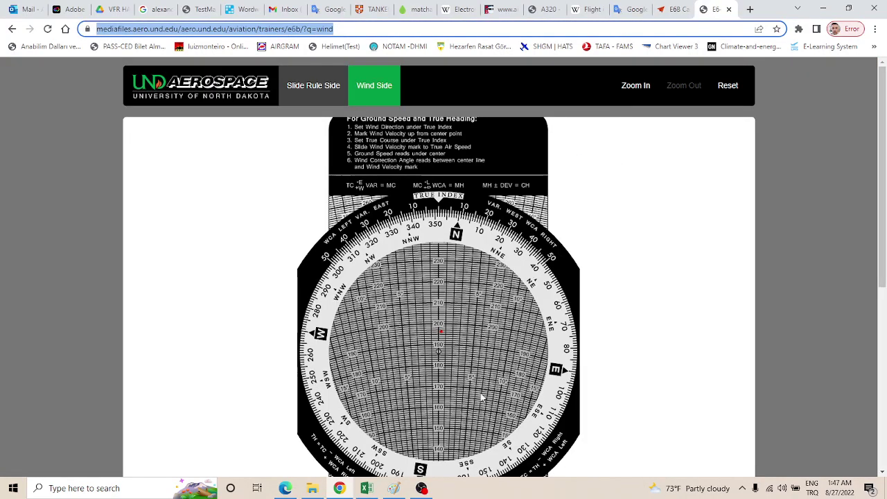
Step: Switch back to the EFES-ÇILDIR nav log in Excel and check the distance and time cells of leg 1
click(367, 489)
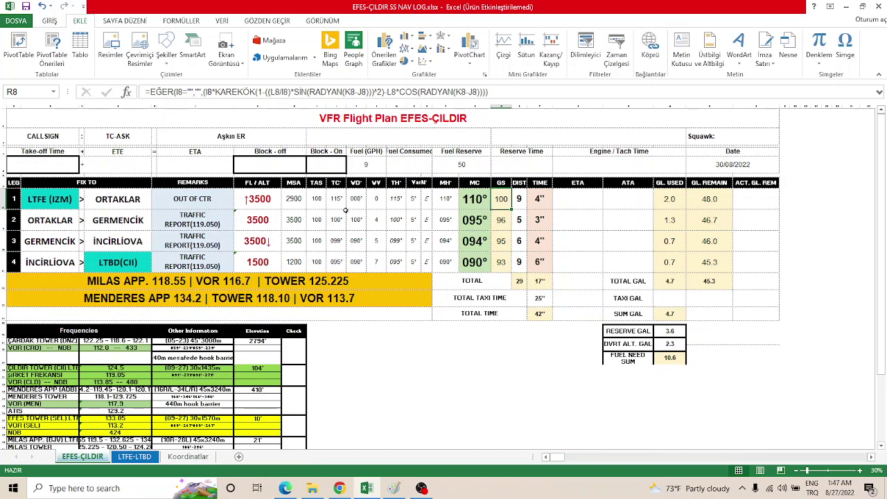
click(520, 203)
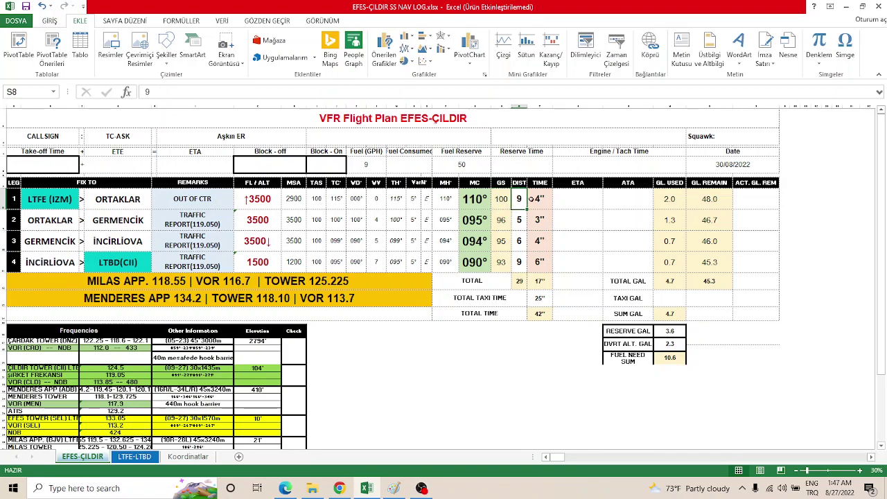
click(538, 199)
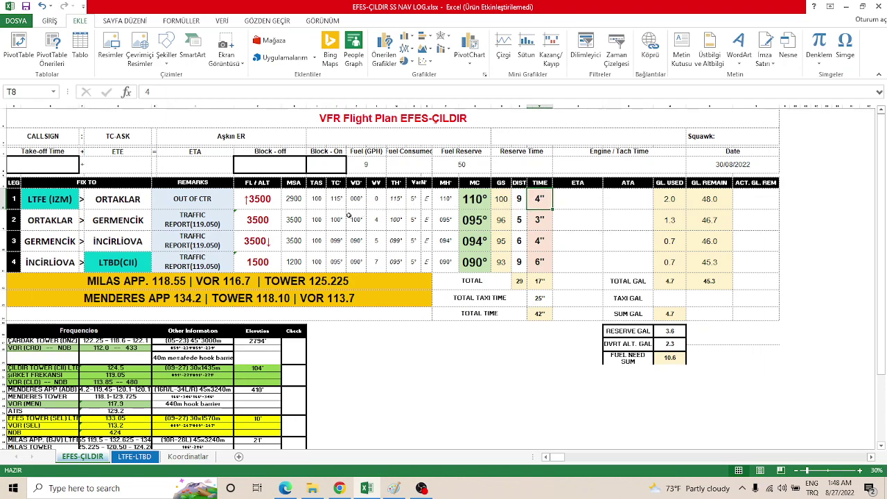
Step: Compare leg 1's magnetic heading and magnetic course with its true course, variation and wind cells
click(446, 201)
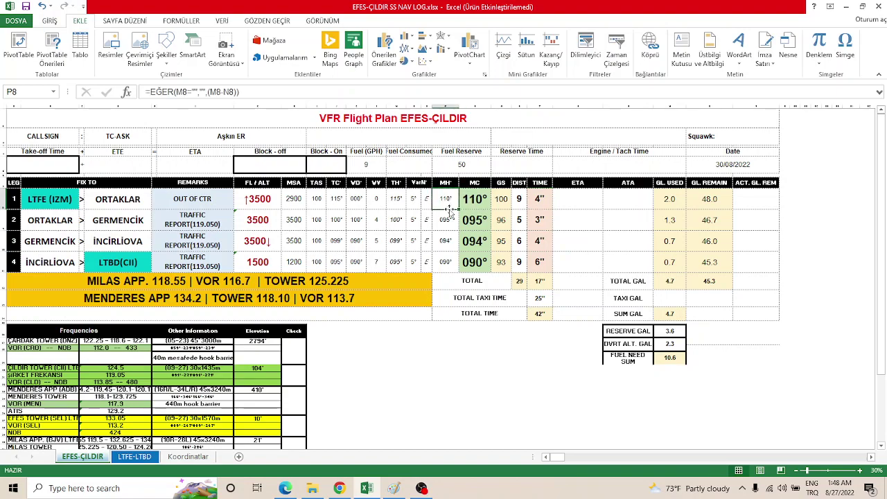
click(340, 201)
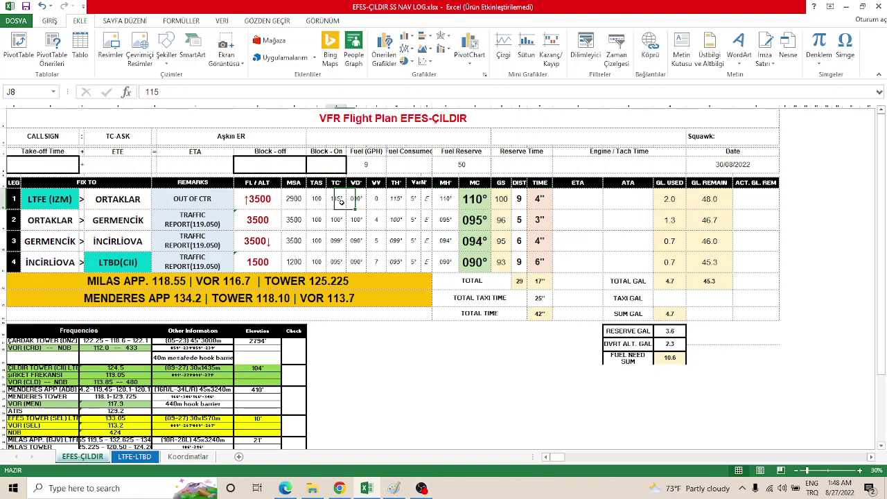
click(415, 200)
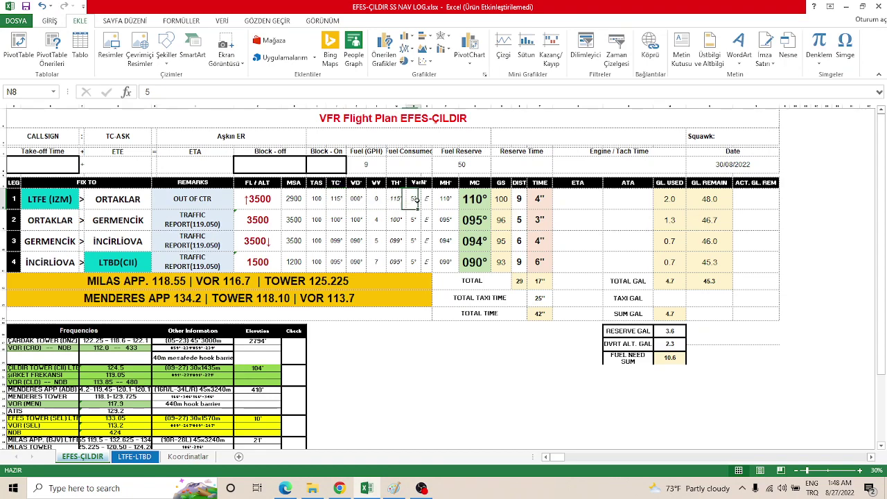
click(474, 199)
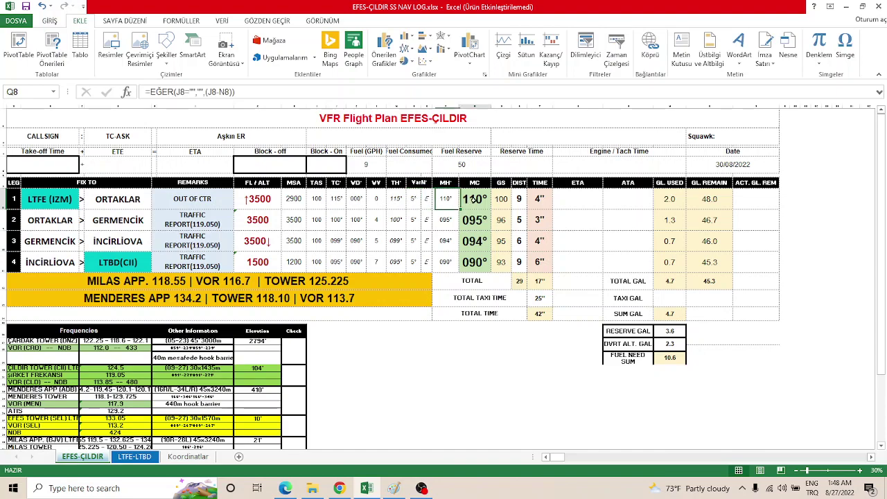
click(450, 202)
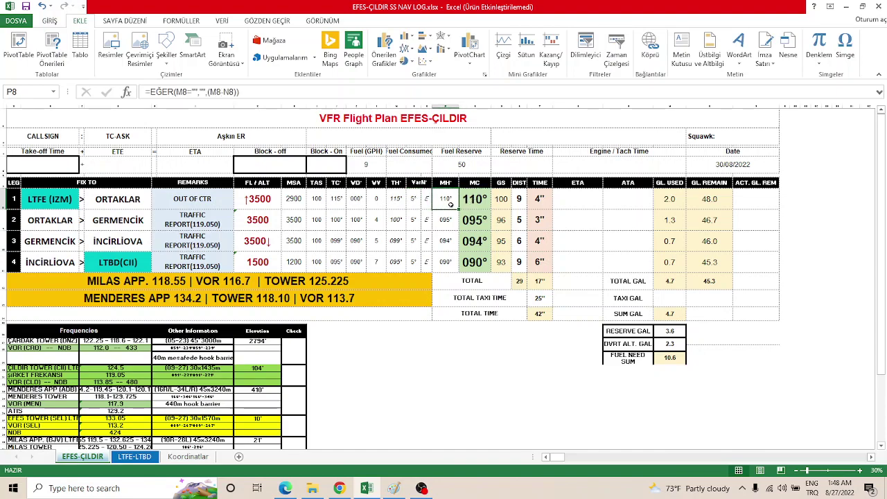
click(466, 199)
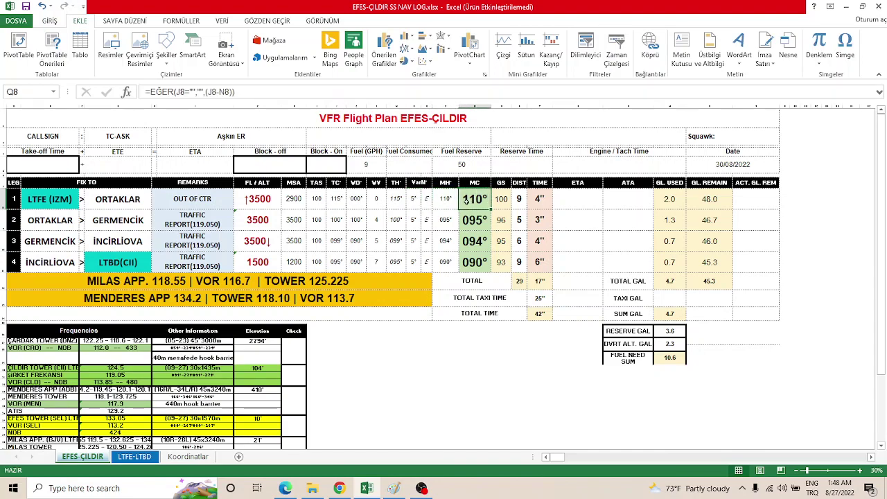
click(452, 201)
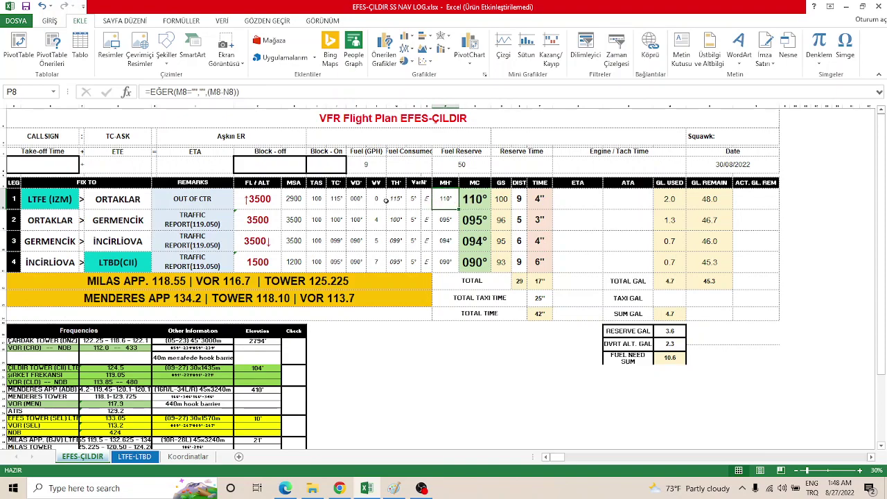
drag(356, 199, 376, 199)
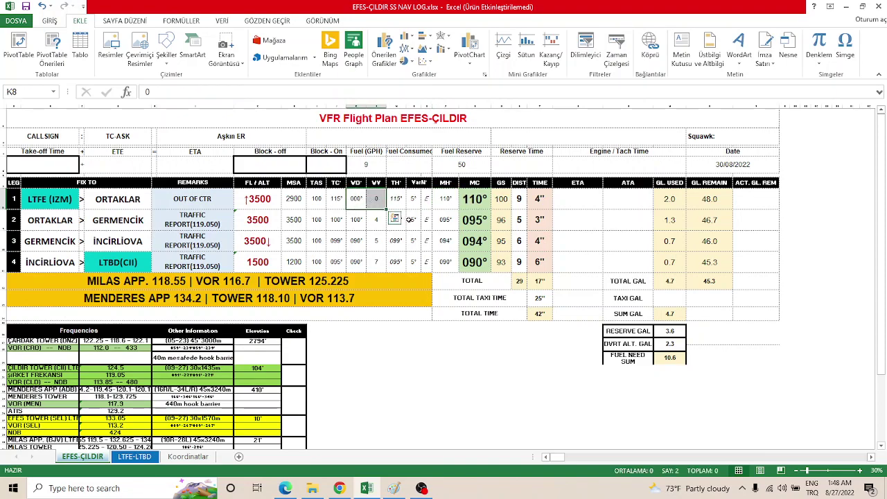
Step: Inspect the magnetic course formula of leg 1 in cell Q8 without editing it, and review the magnetic courses of all four legs
click(466, 199)
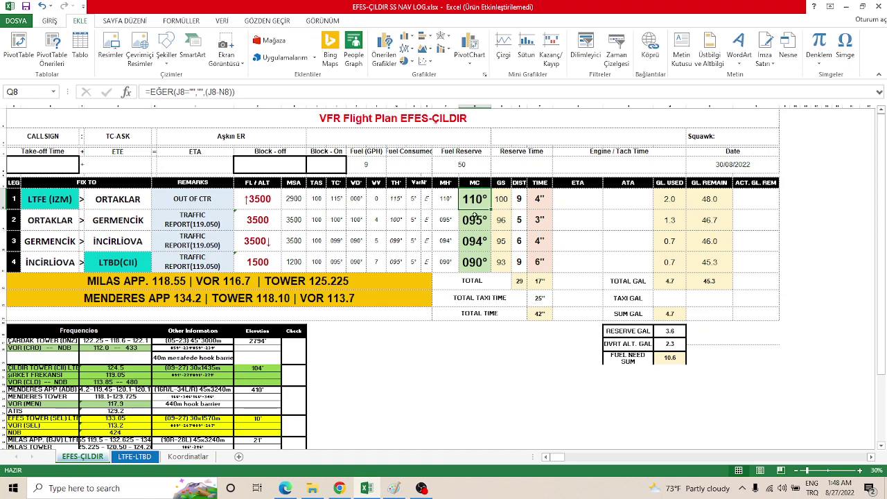
double_click(478, 204)
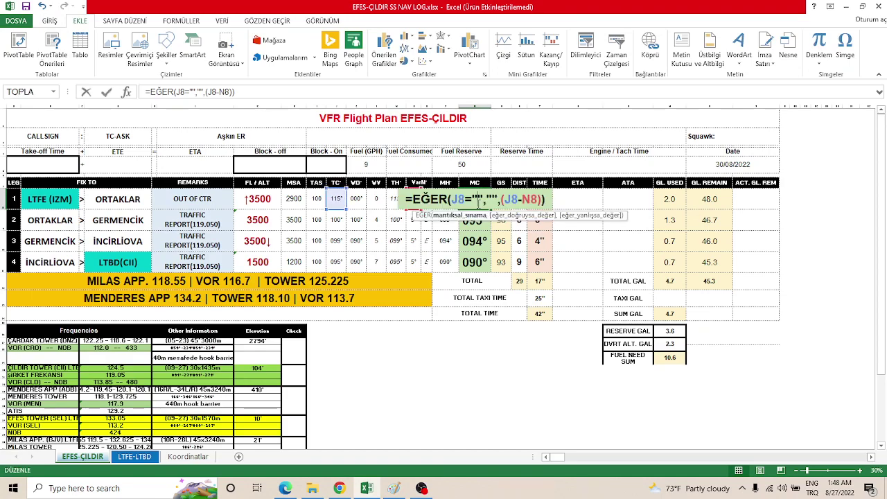
key(Escape)
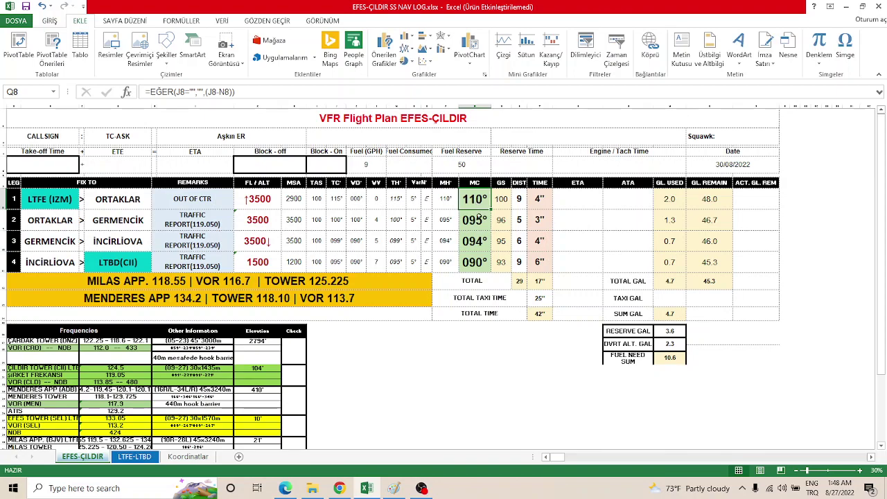
drag(479, 264, 475, 210)
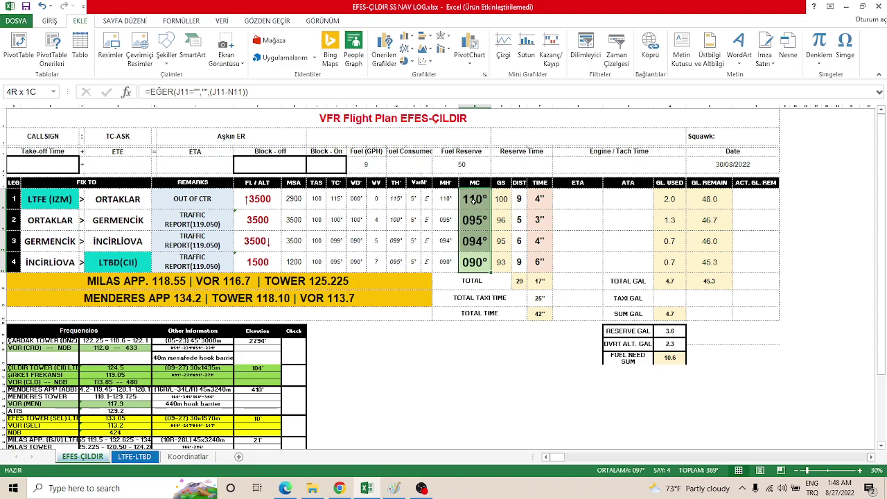
click(475, 210)
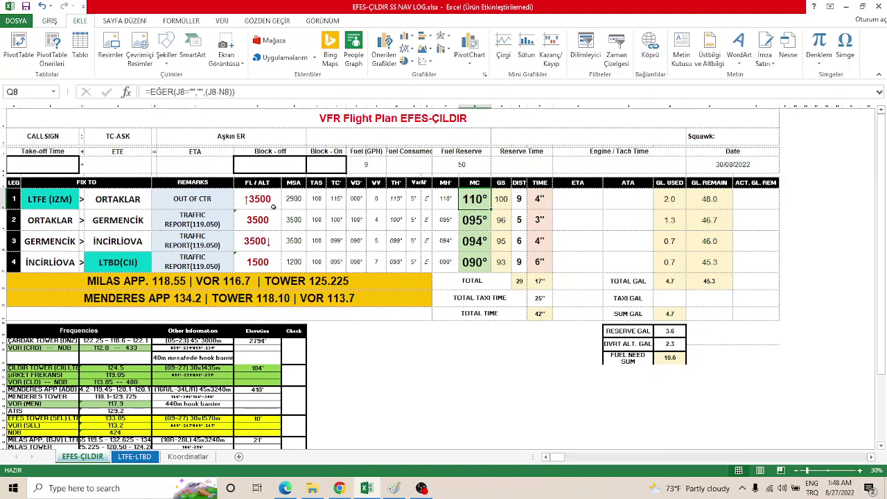
Step: Review leg 1's true airspeed, wind direction, wind velocity, true heading, variation, magnetic heading and ground speed cells in order
click(321, 201)
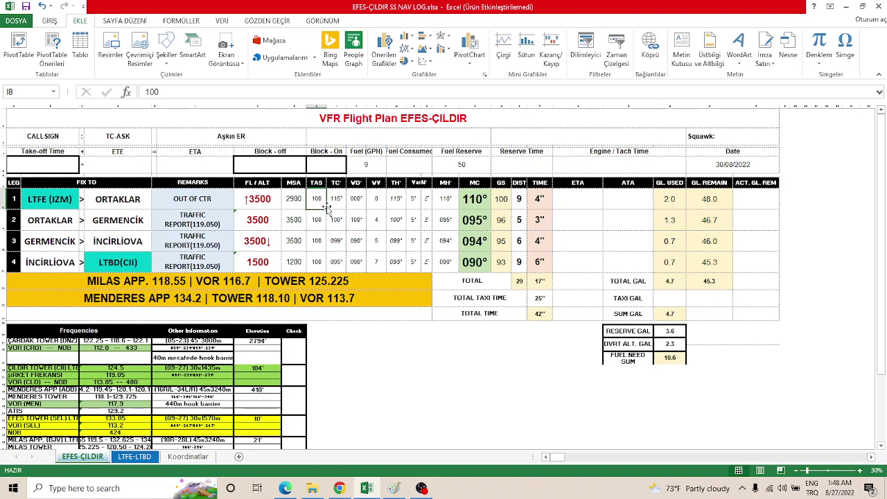
click(378, 204)
click(359, 199)
click(374, 200)
click(360, 200)
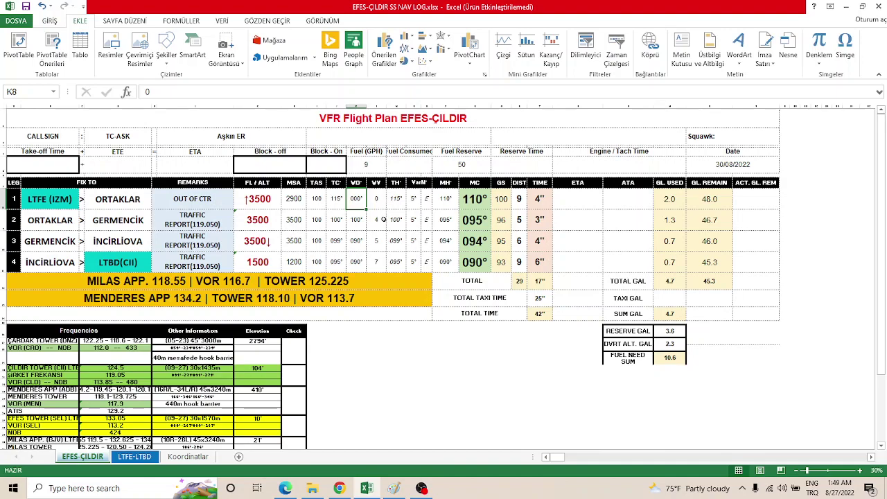
click(376, 201)
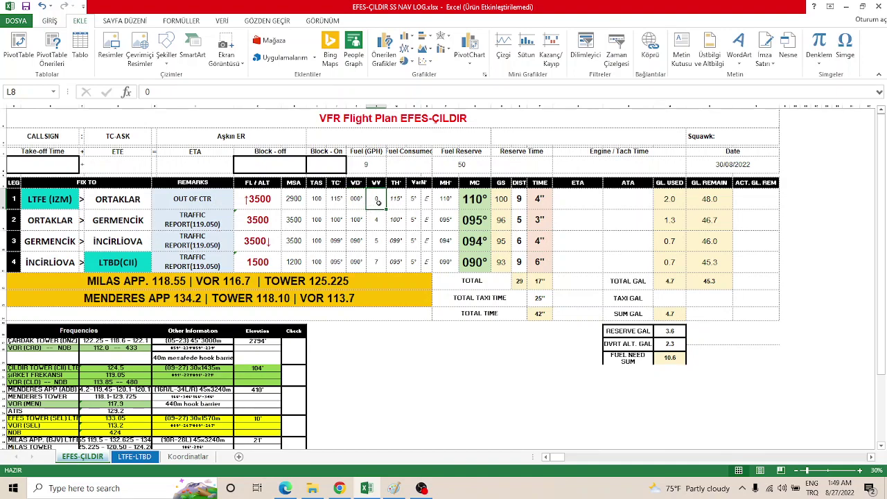
click(395, 199)
click(413, 199)
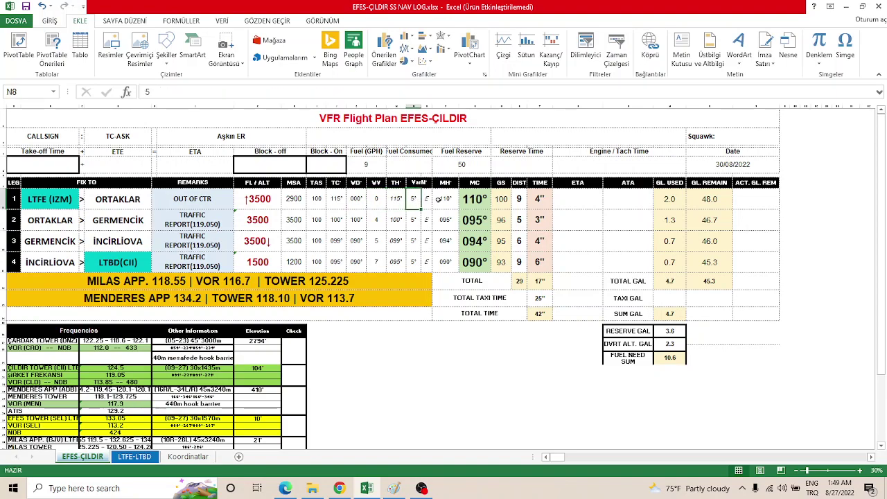
click(440, 199)
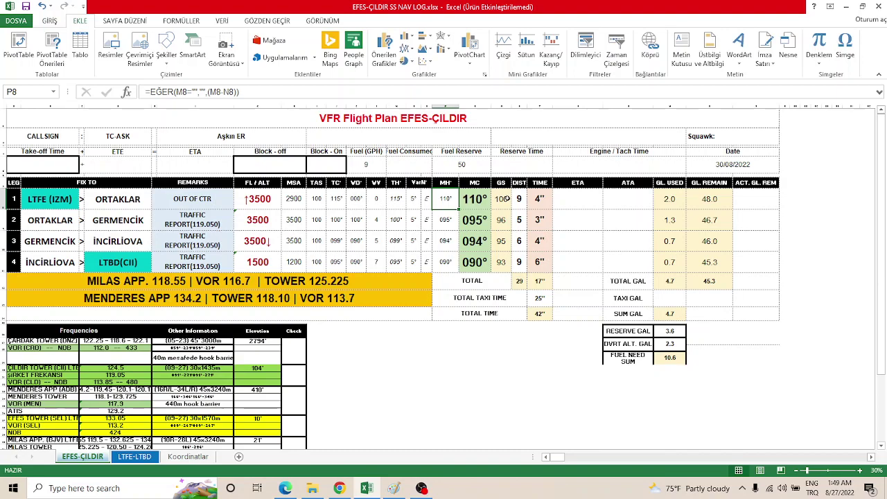
click(506, 199)
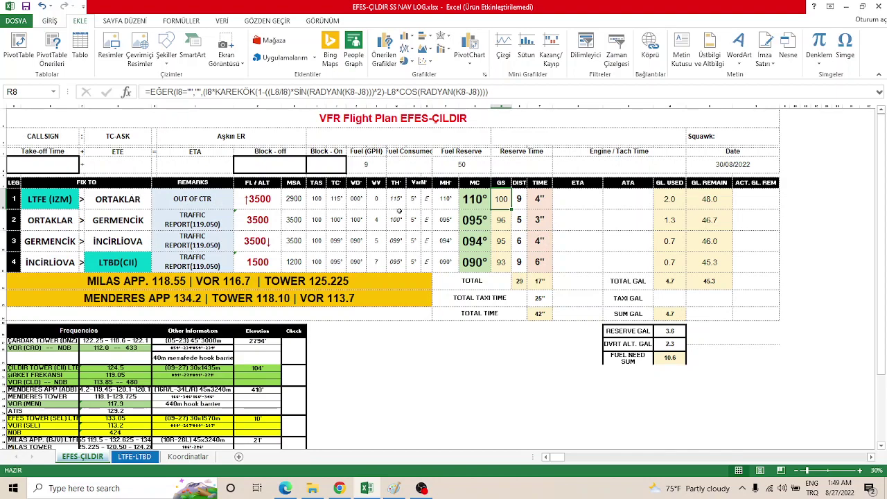
Step: Check the time entry of leg 1 in cell T8, leaving its value unedited, and select the leg's destination ORTAKLAR
click(541, 199)
text(4)
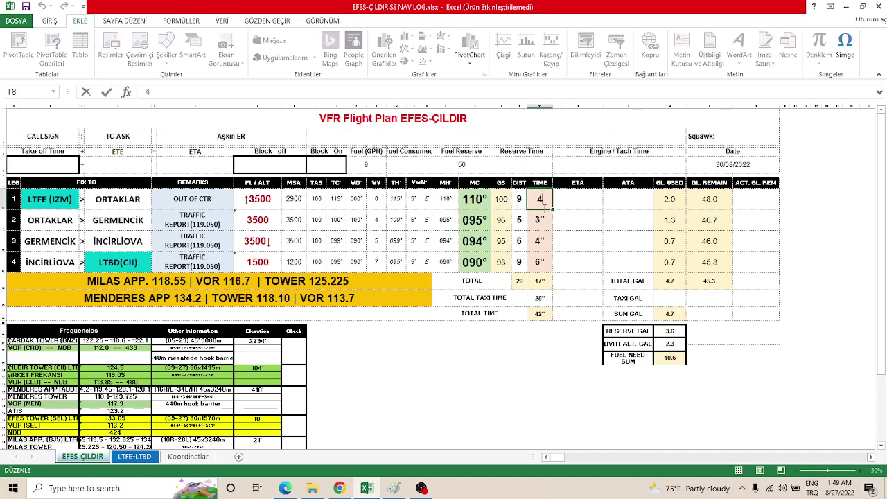
double_click(541, 199)
click(141, 200)
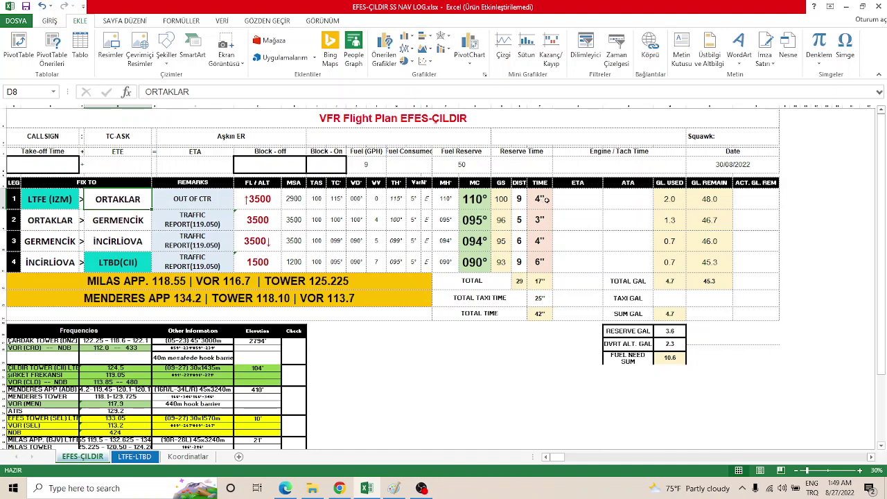
Step: Compare the gallons used and gallons remaining cells of leg 1
click(669, 199)
click(708, 200)
click(671, 201)
click(704, 205)
click(674, 217)
click(670, 204)
click(697, 203)
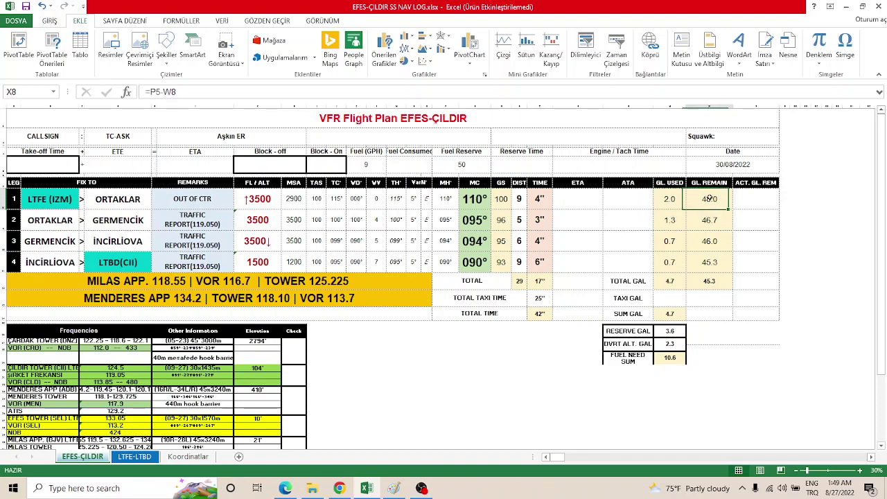
click(680, 203)
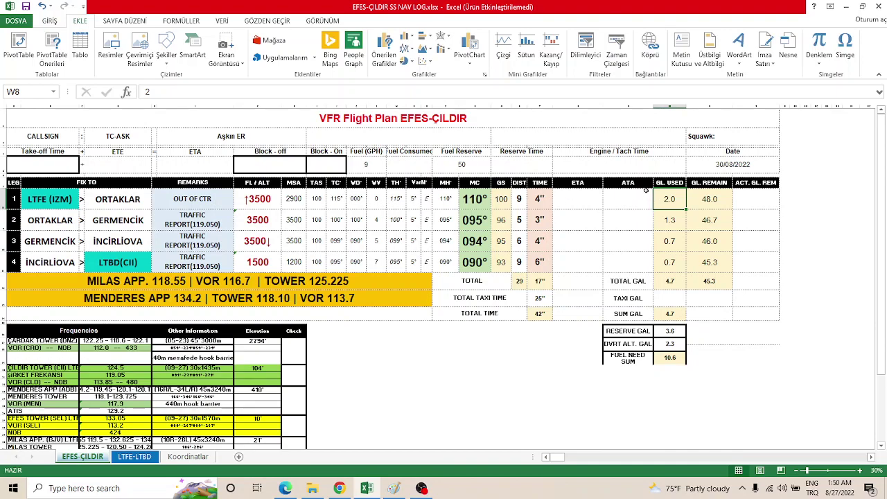
Step: Inspect the gallons remaining formula of leg 1 in cell X8 and close it without keeping any edit
double_click(711, 199)
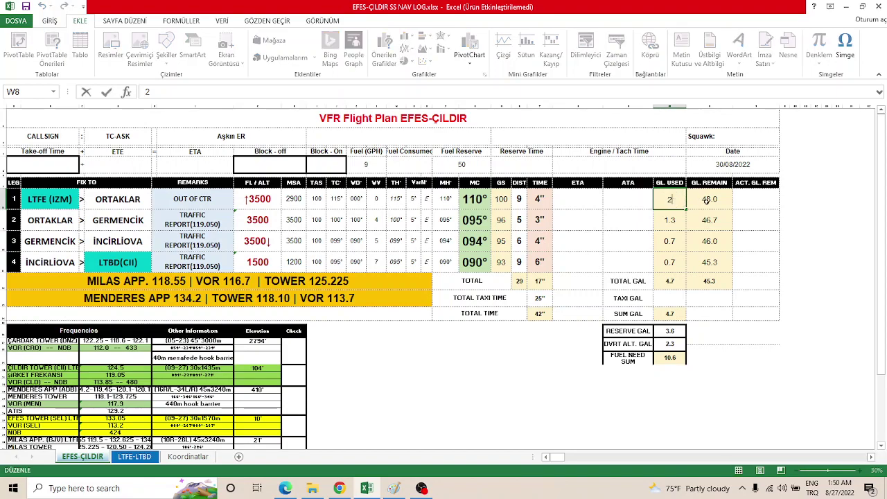
click(666, 220)
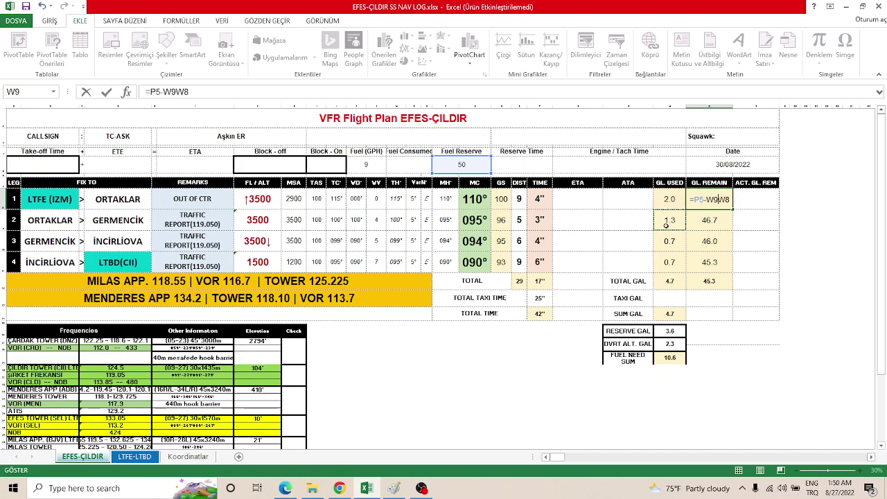
key(Escape)
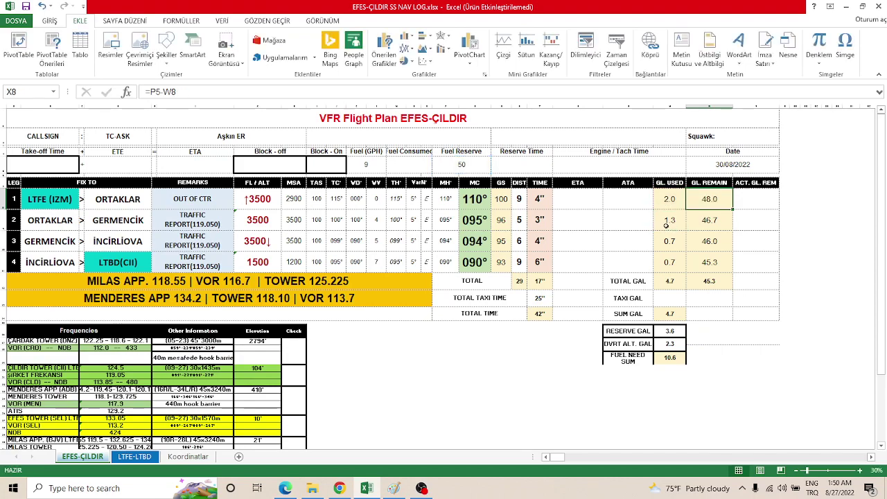
Step: Check the gallons used values of all four legs and the total gallons cell, ending on leg 2
click(678, 220)
click(675, 242)
click(673, 262)
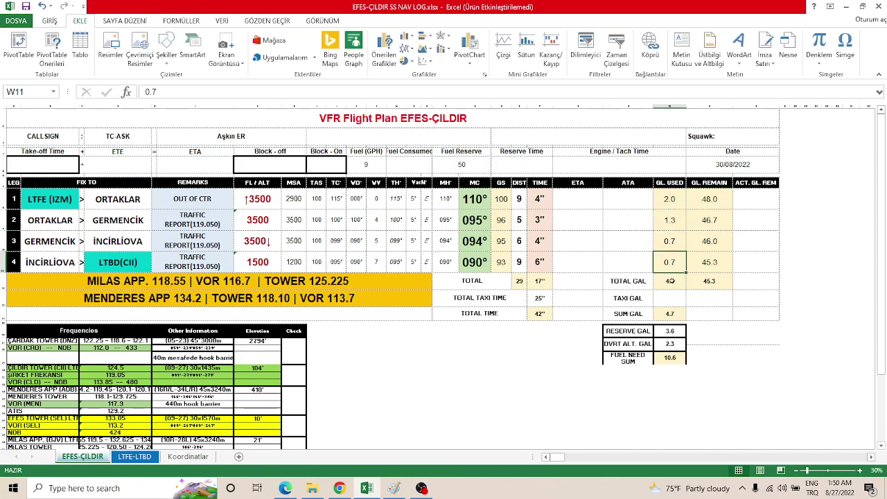
click(672, 283)
click(671, 219)
click(671, 203)
click(677, 223)
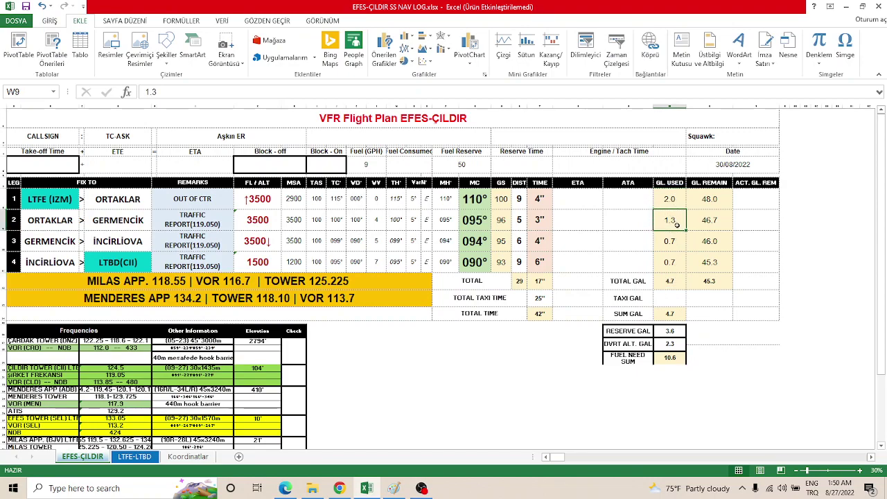
Step: Switch to the Cessna 172S POH PDF in Edge and search the document for "PERFORMANCE CHART"
click(287, 489)
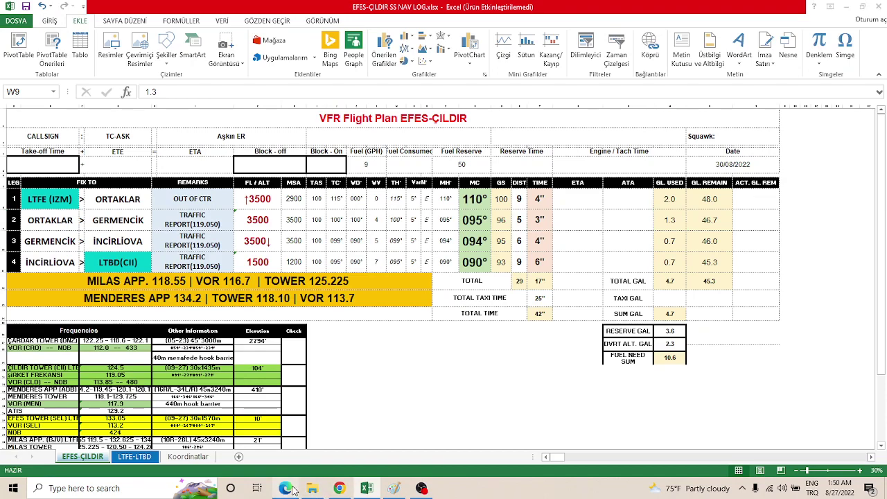
scroll(412, 274, down, 15)
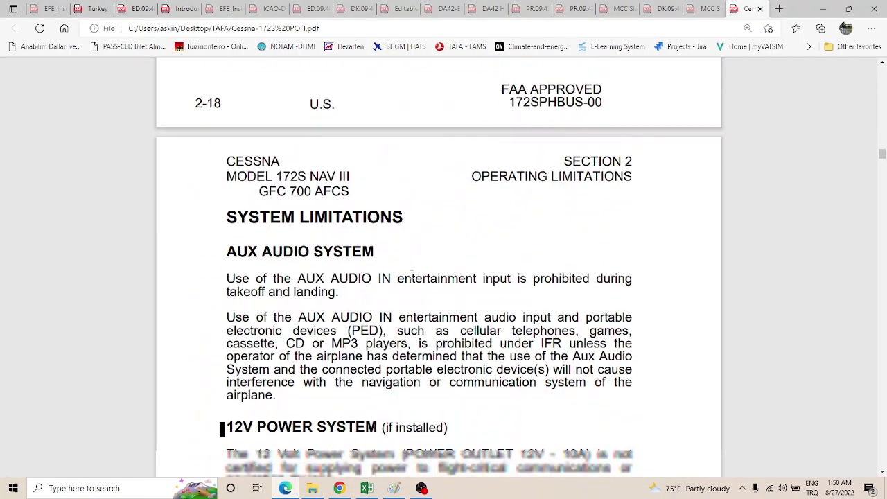
scroll(412, 274, down, 5)
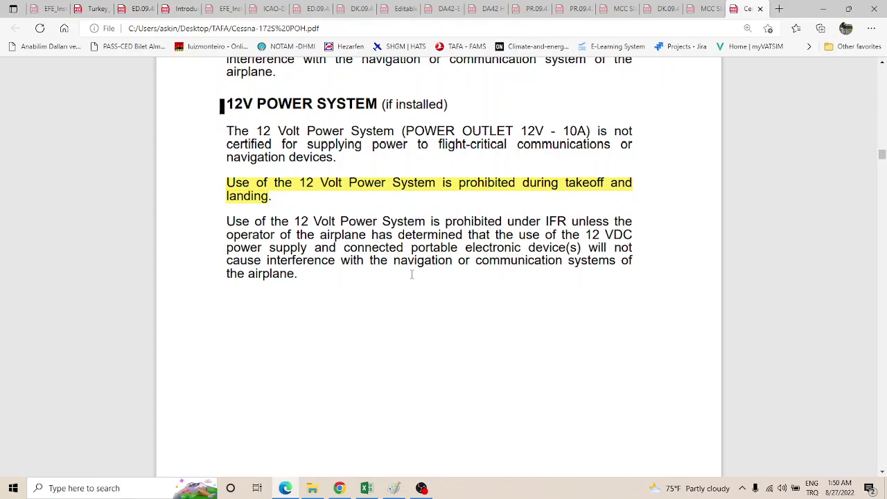
key(ctrl+f)
text(PERFORMANCE CHART)
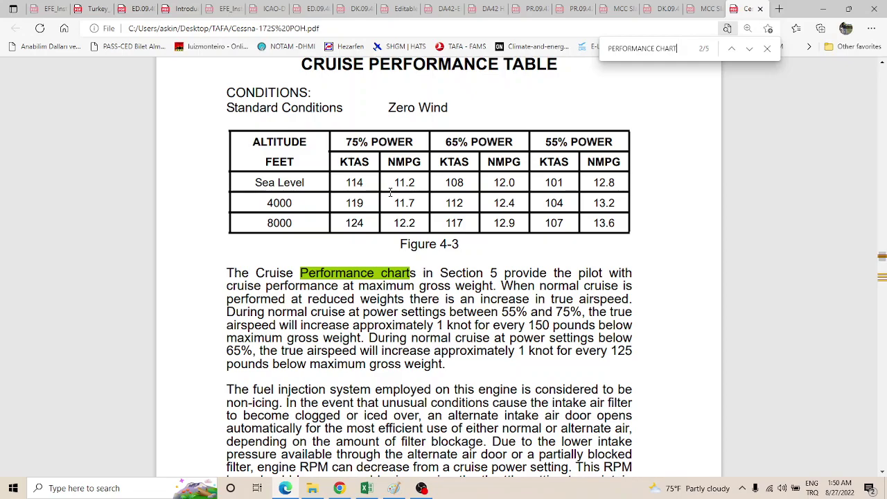
Step: Step through the handbook's matches for "PERFORMANCE CHART", covering the cruise section and the "USE OF PERFORMANCE CHARTS" heading
key(Return)
key(Return)
key(Return)
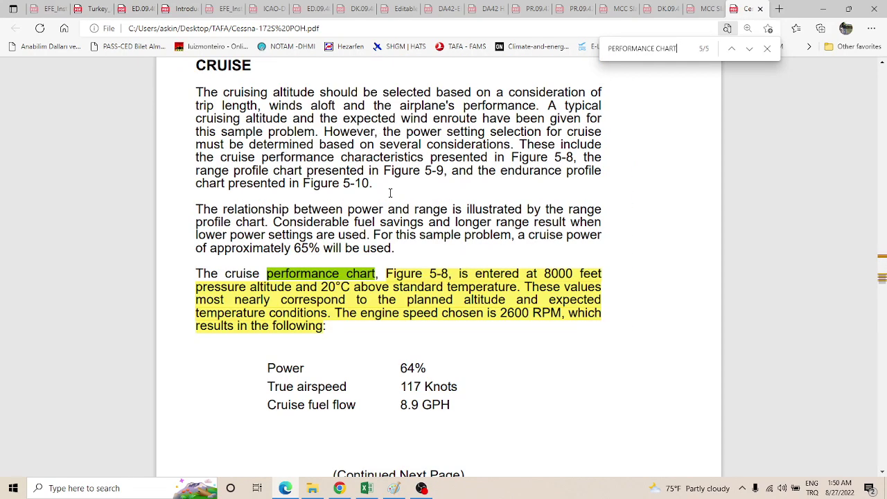
key(Return)
key(Return)
key(Return)
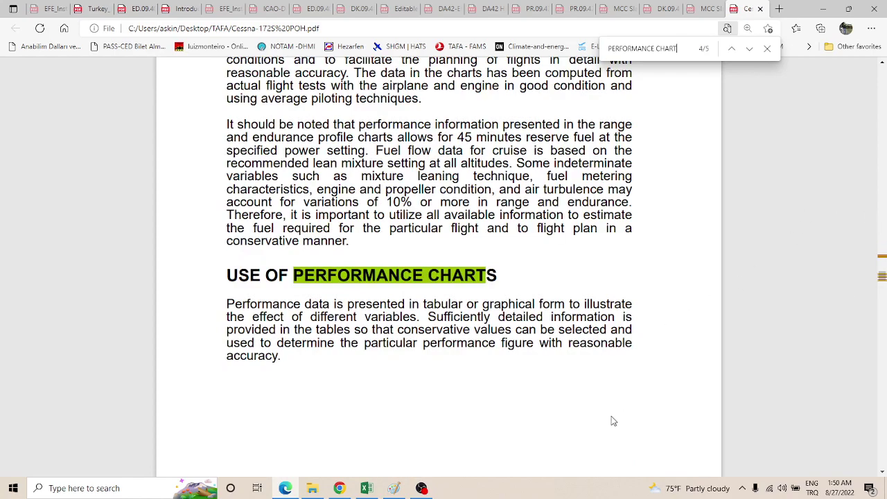
Step: Switch back to the Excel nav log and inspect leg 1's gallons remaining formula, leaving it unedited
click(367, 488)
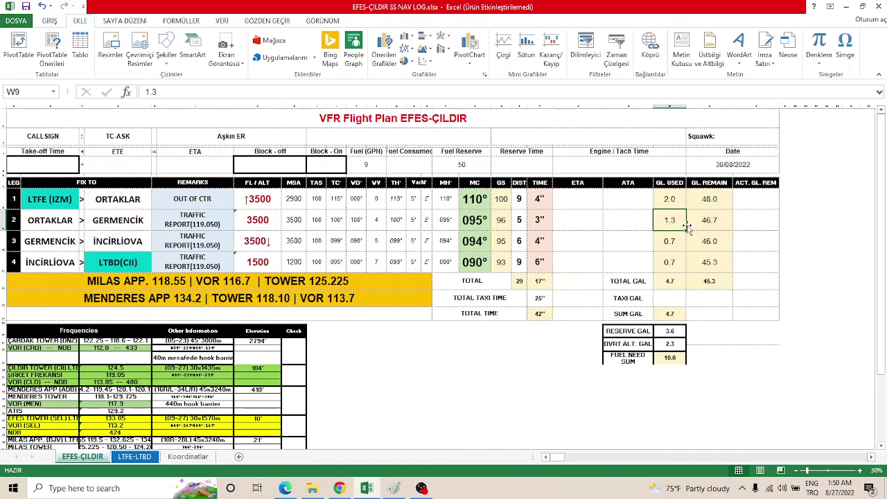
click(698, 200)
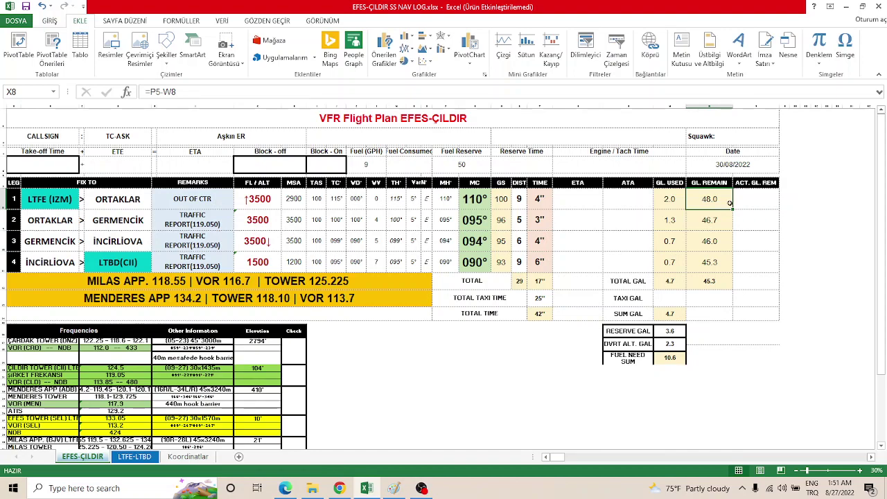
double_click(721, 201)
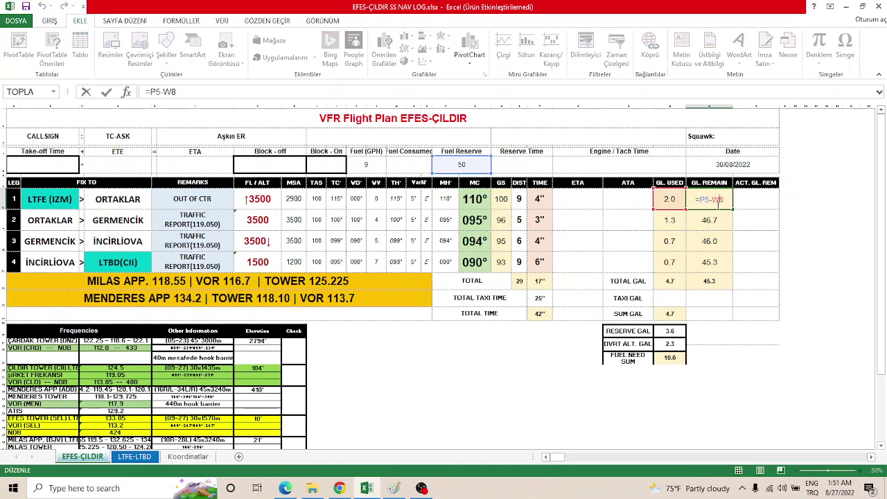
key(Escape)
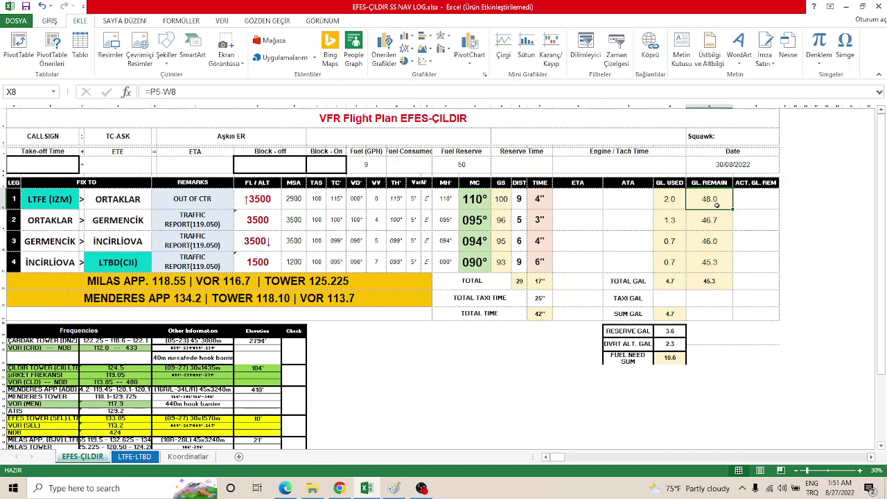
Step: Enter 7:12 as the ETA of leg 1
double_click(578, 201)
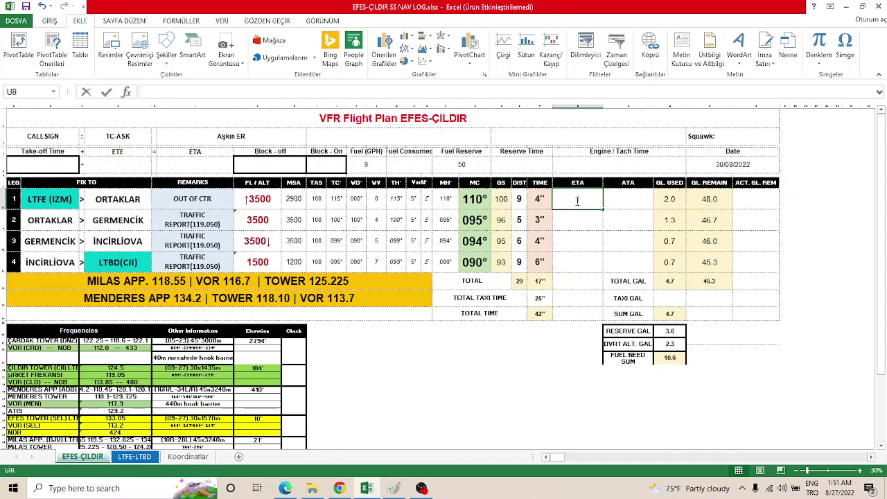
double_click(638, 199)
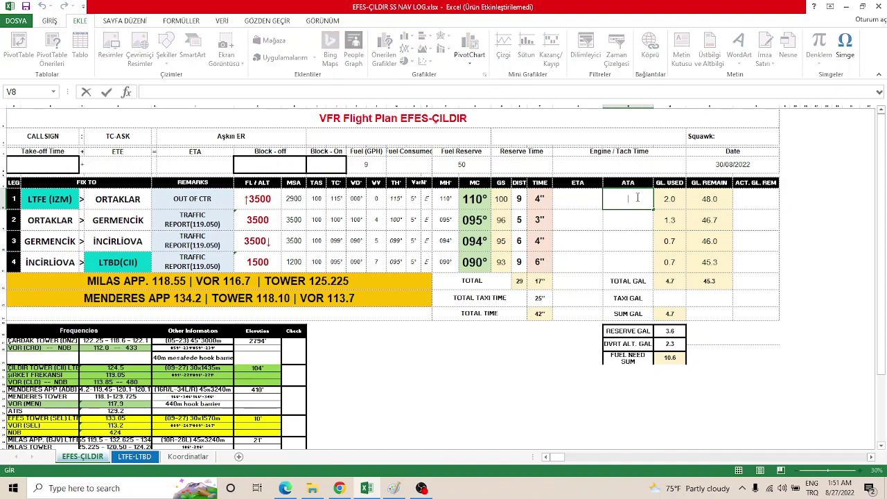
double_click(570, 206)
text(1:12)
key(Return)
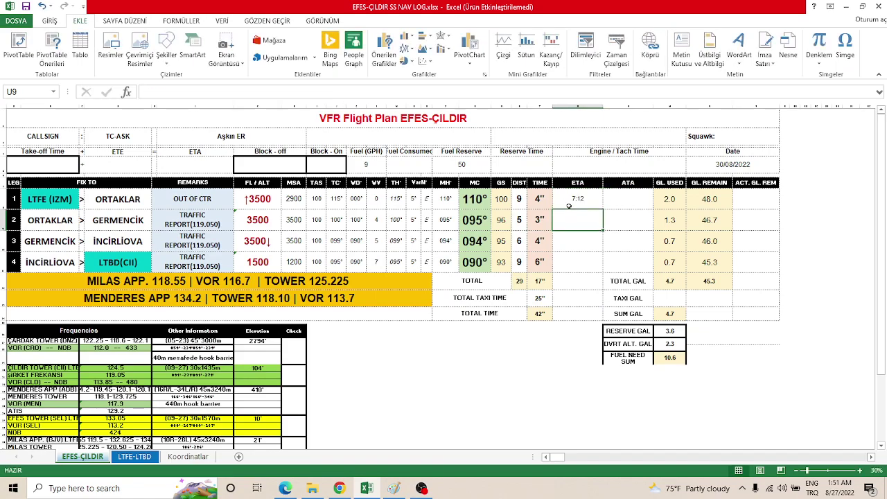
Step: Enter 7:17 as the ATA of leg 1
click(624, 200)
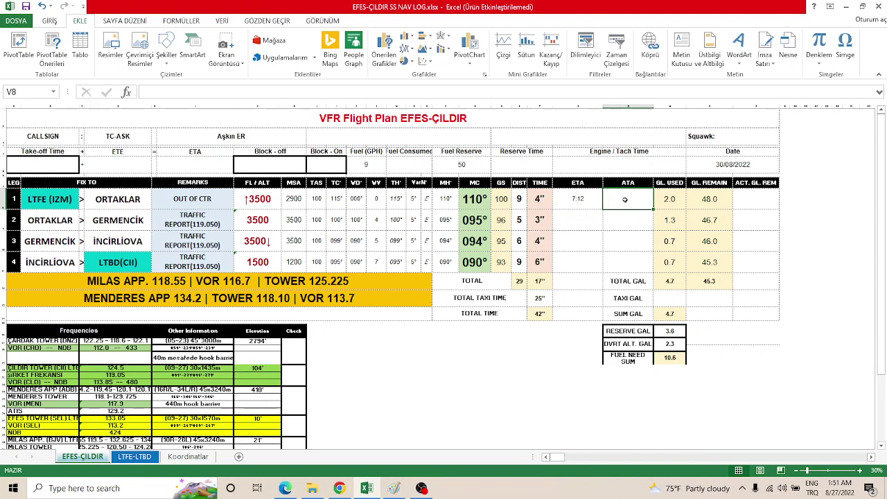
text(0)
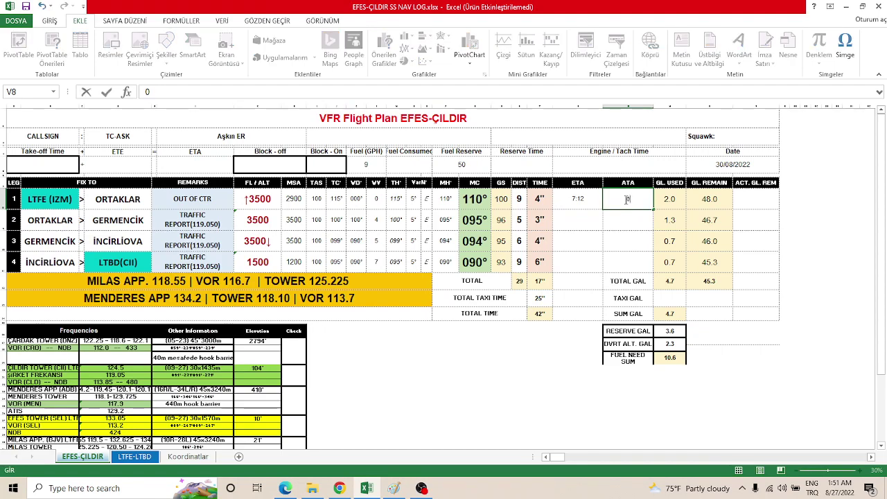
text(7)
text(.16)
key(BackSpace)
text(7)
key(Return)
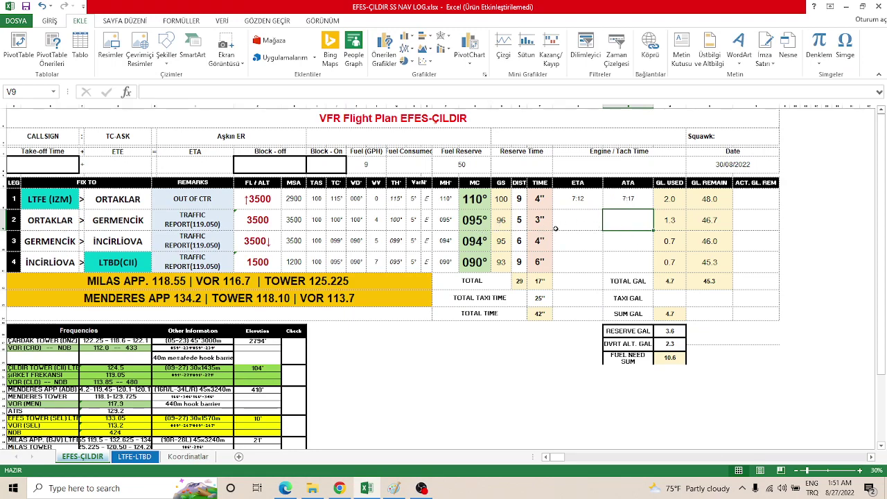
Step: Compare leg 1's ETA, ATA, leg time and gallons remaining cells
click(633, 198)
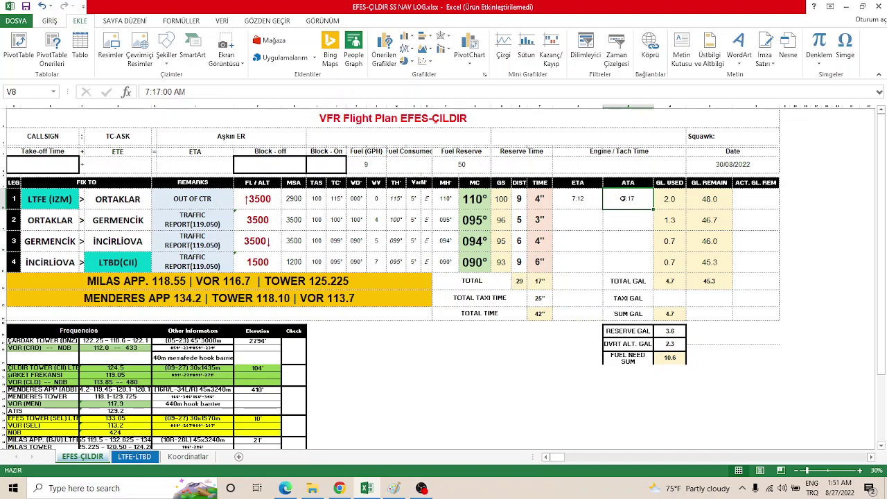
click(716, 199)
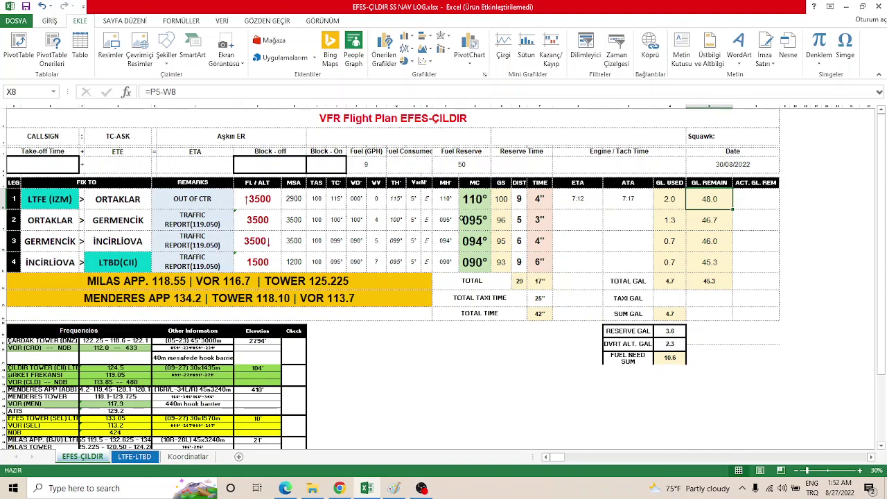
click(586, 201)
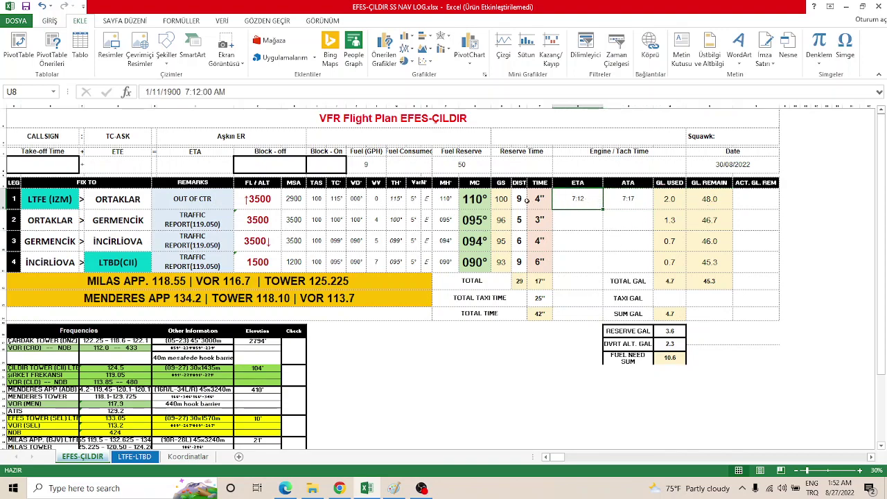
double_click(589, 199)
click(630, 198)
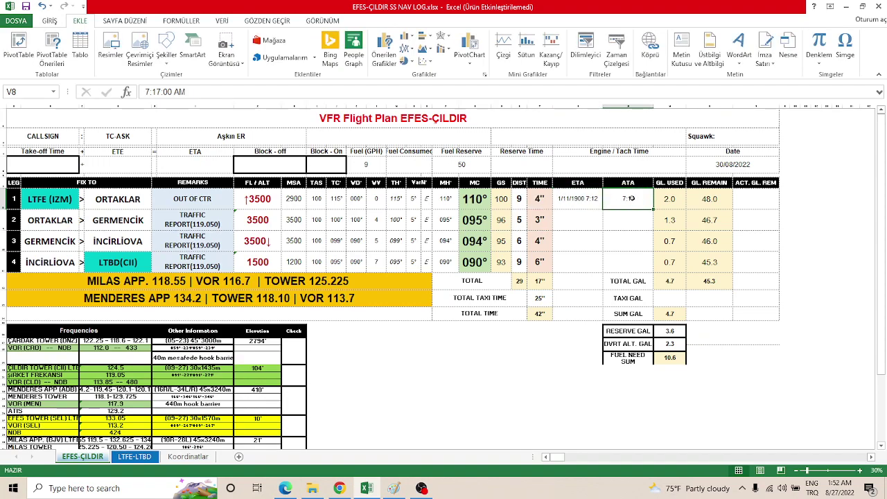
click(536, 200)
click(709, 199)
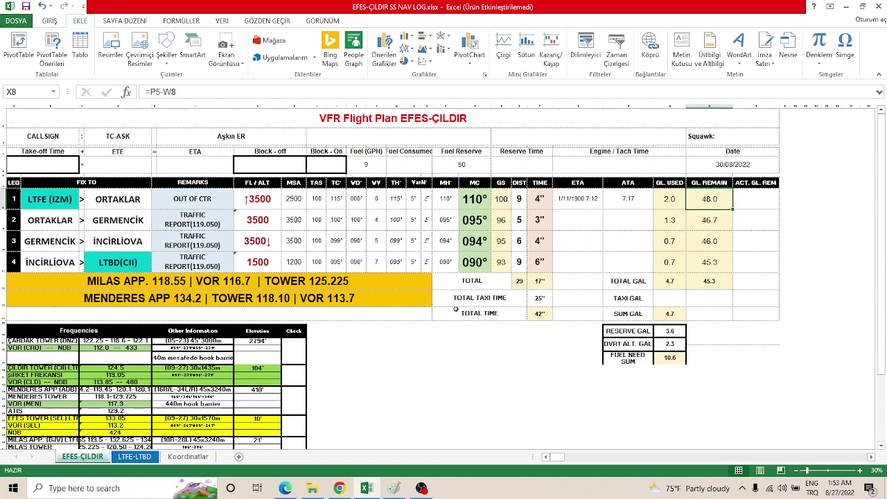
Step: Highlight the remarks text of leg 1 and leg 2 for reading, without changing it
double_click(205, 207)
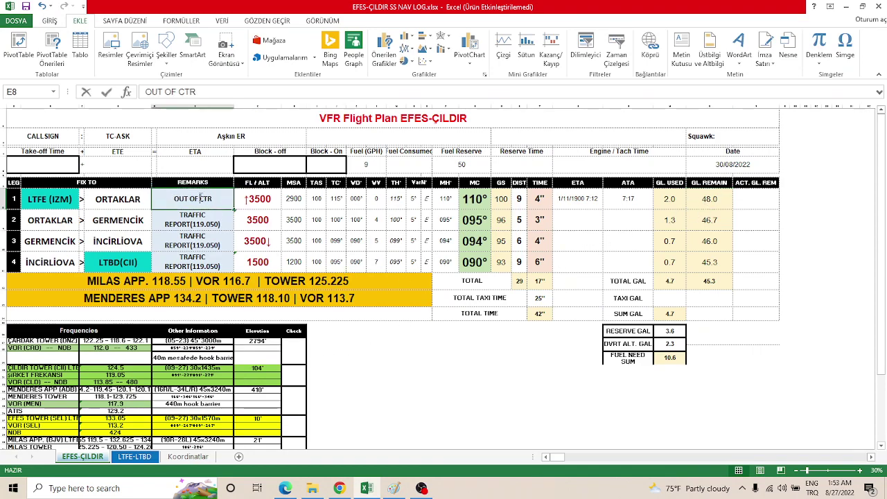
drag(220, 203, 176, 202)
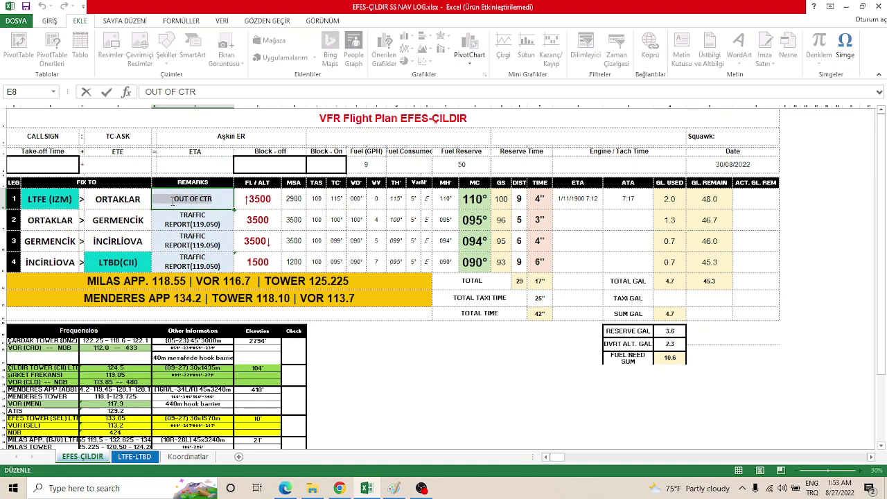
click(220, 224)
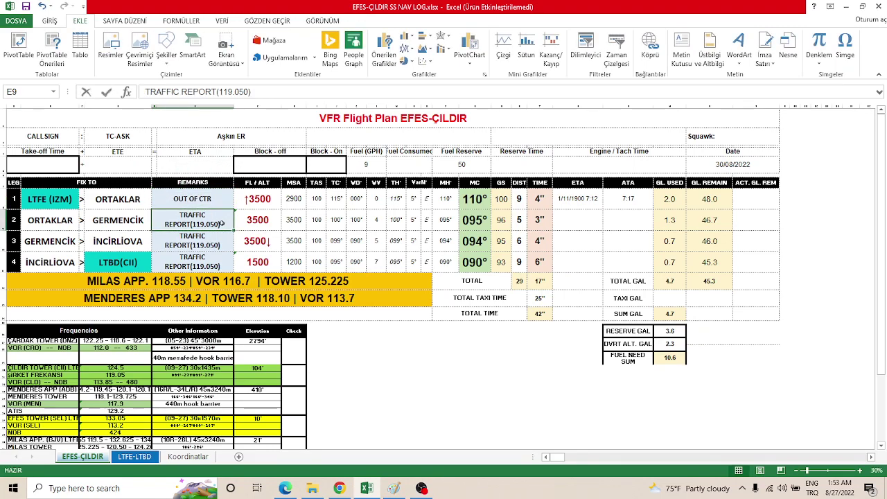
double_click(221, 224)
drag(222, 225, 166, 215)
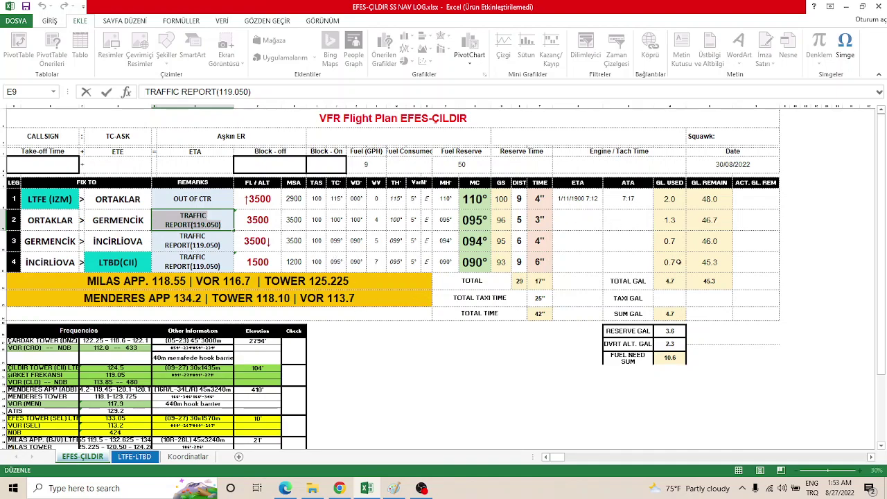
Step: Review the Milas and Menderes approach, tower and VOR frequency rows below the legs
click(92, 286)
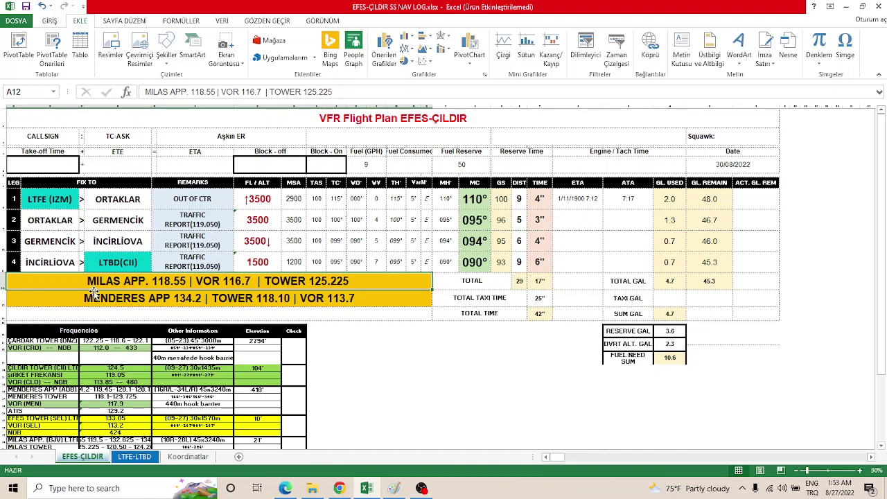
click(76, 300)
click(81, 283)
double_click(81, 283)
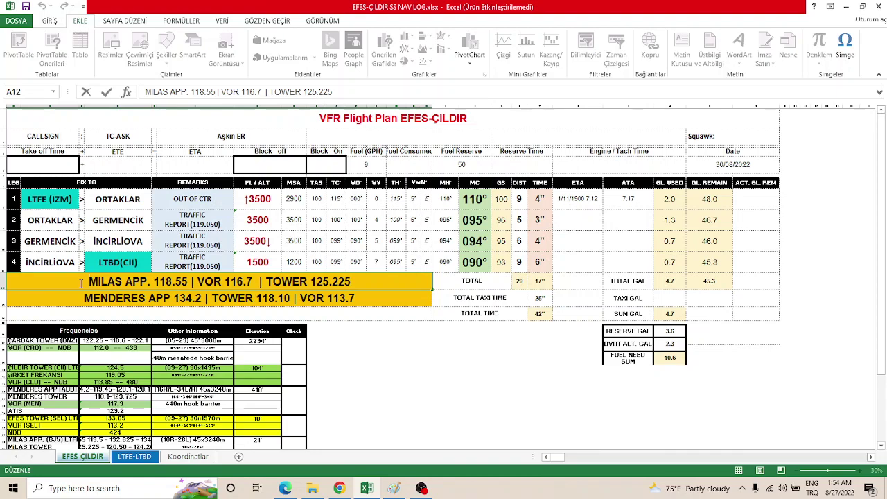
Step: Examine the Frequencies table, including the Efes tower, VOR (SEL) and NDB rows, runway information and elevations
click(75, 368)
scroll(76, 368, down, 1)
click(50, 356)
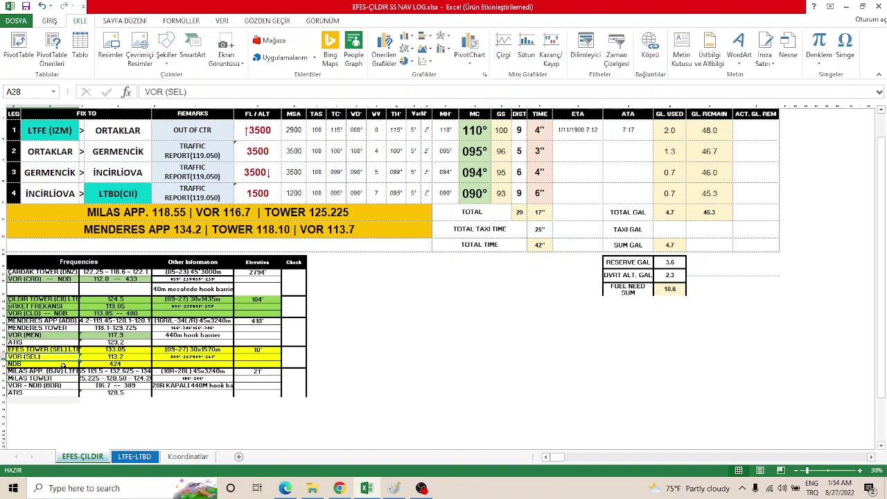
scroll(245, 408, up, 1)
scroll(245, 407, up, 2)
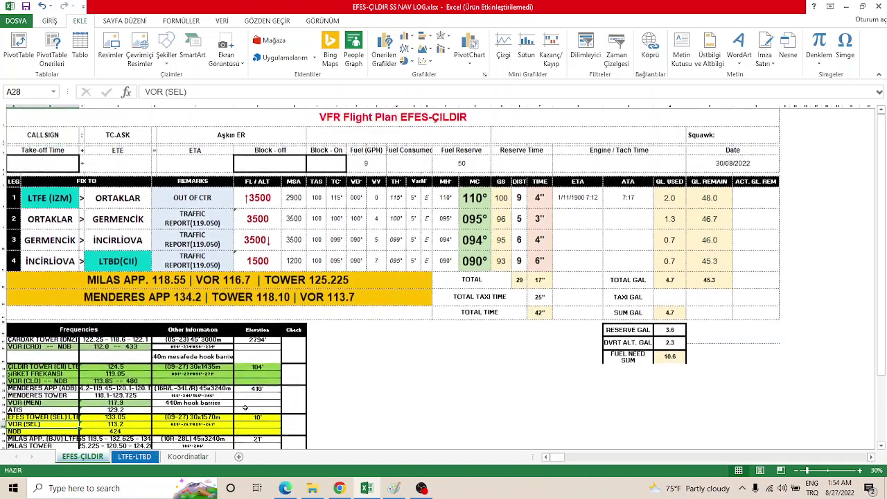
scroll(245, 407, down, 1)
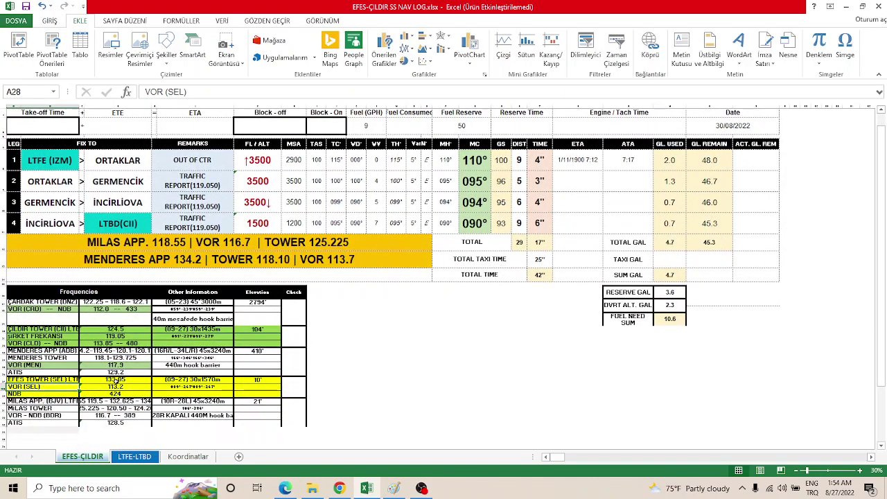
scroll(169, 378, down, 1)
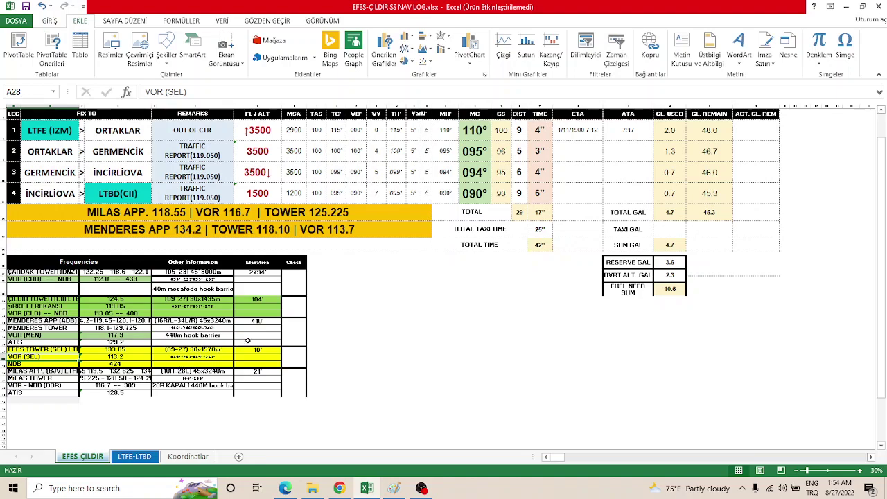
scroll(242, 345, up, 1)
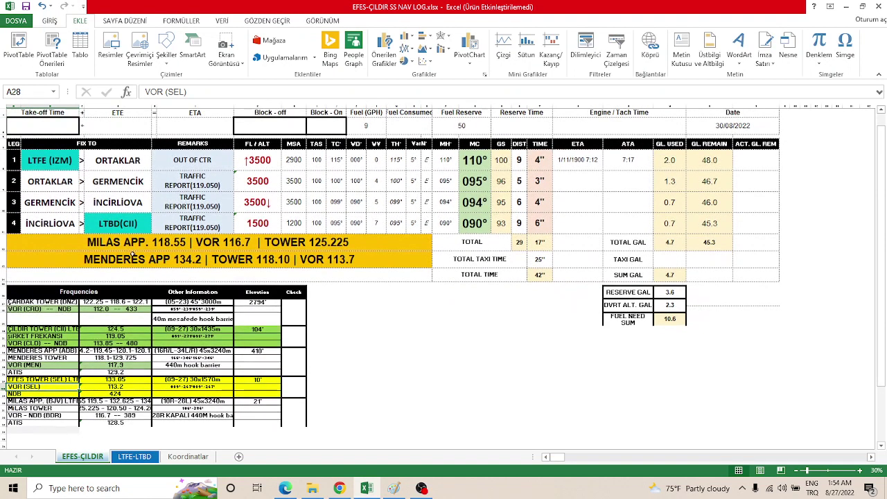
Step: On the route map in Paint, circle the İZMİR TMA label and outline the area south of the route in black, then return to Excel
click(394, 488)
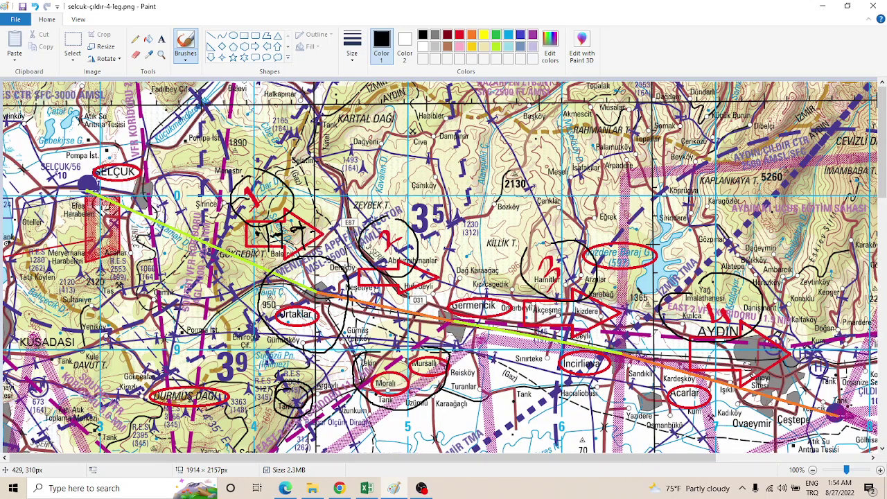
scroll(249, 264, down, 4)
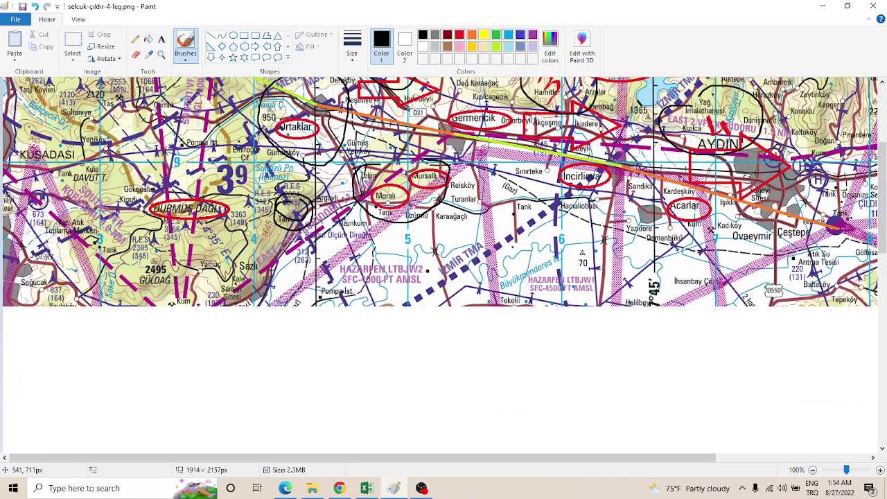
scroll(250, 263, up, 2)
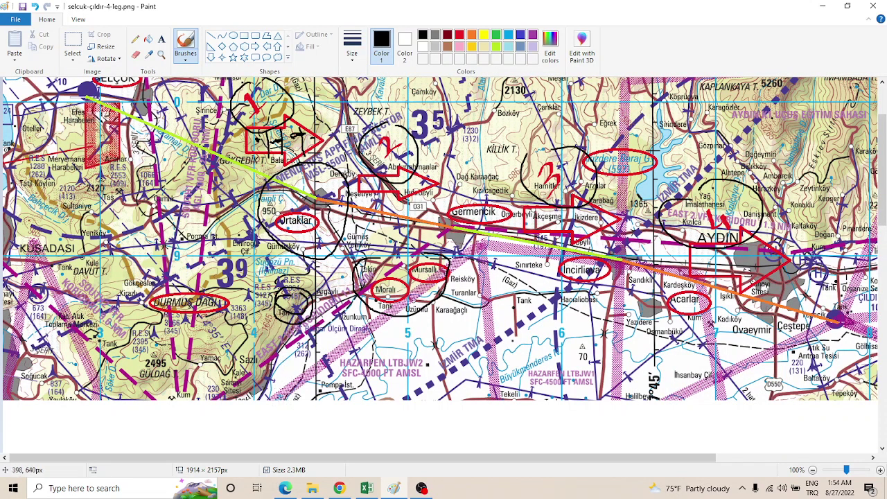
mouse_move(161, 337)
mouse_down()
mouse_move(220, 326)
mouse_move(394, 346)
mouse_move(550, 385)
mouse_move(542, 356)
mouse_up()
mouse_move(464, 343)
mouse_down()
mouse_move(478, 331)
mouse_move(443, 384)
mouse_move(460, 315)
mouse_move(441, 328)
mouse_up()
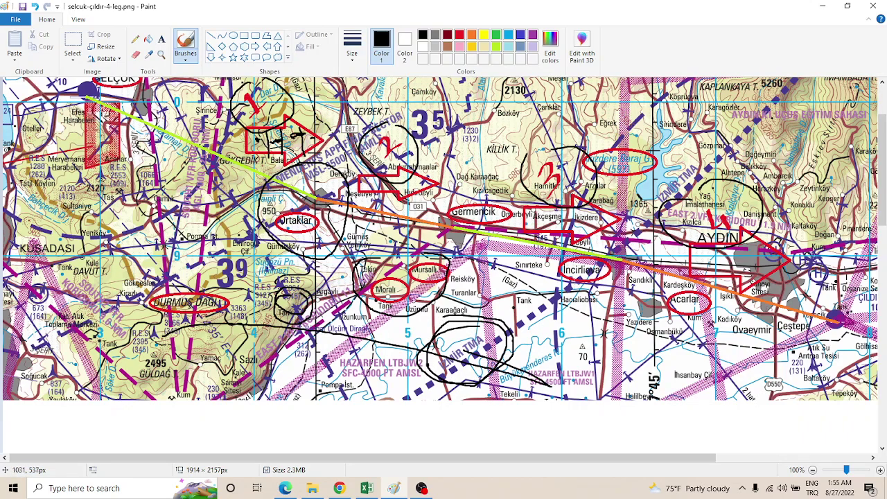
mouse_move(527, 291)
mouse_down()
mouse_move(399, 306)
mouse_move(324, 343)
mouse_up()
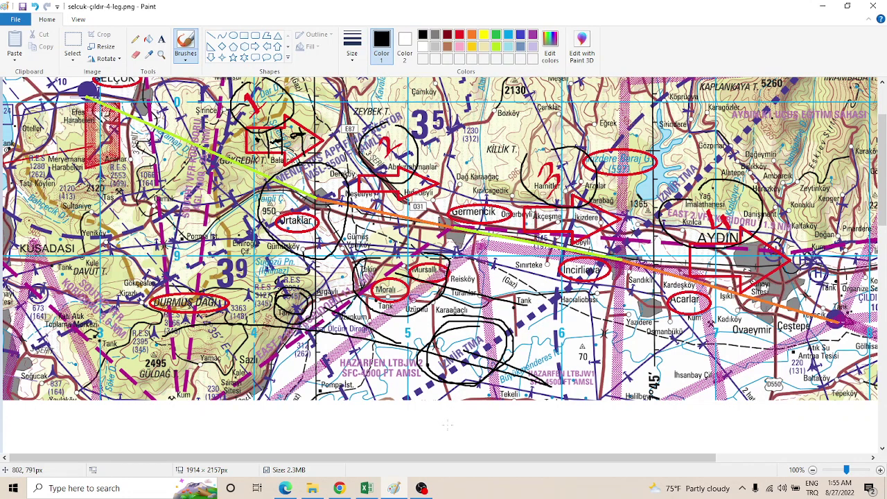
mouse_move(698, 273)
mouse_down()
mouse_move(614, 303)
mouse_move(624, 367)
mouse_move(542, 382)
mouse_up()
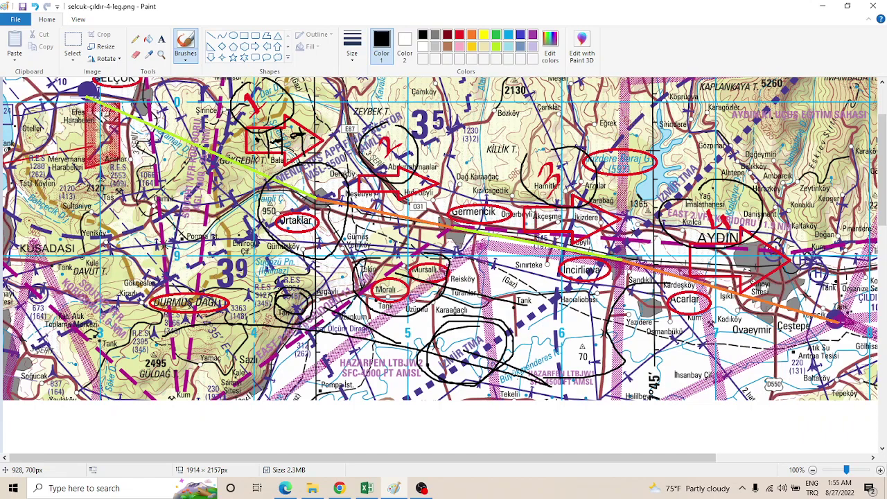
key(alt+Tab)
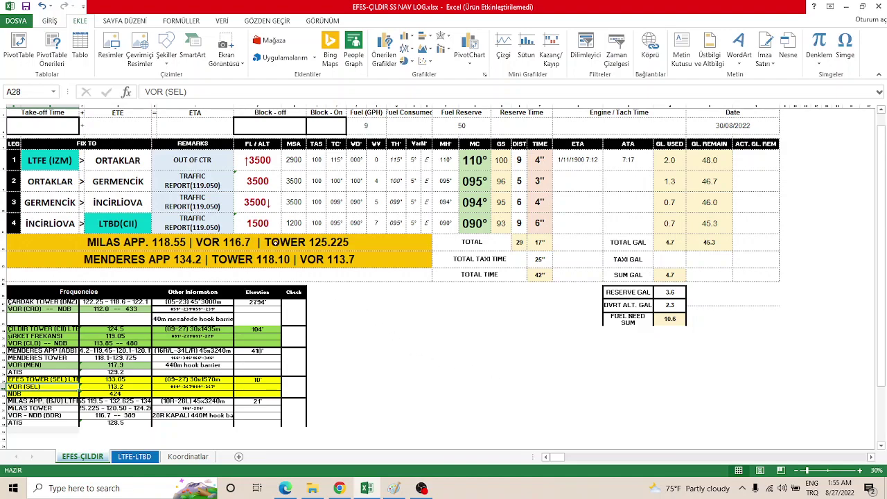
Step: Open the Milas and Menderes frequency rows below the legs for reading, leaving their text as it is
double_click(277, 246)
key(Return)
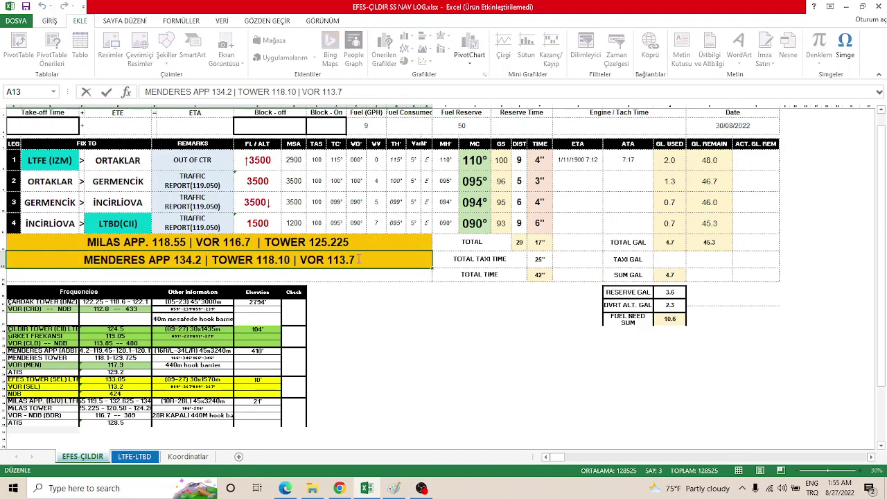
key(Up)
click(286, 263)
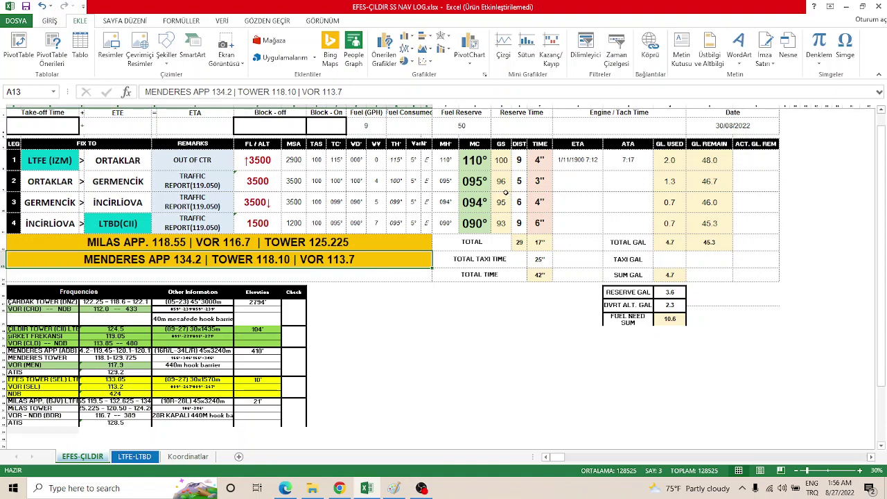
Step: Inspect the leg 1 ATA cell and the leg 2 ETA and ATA cells without entering any times
double_click(627, 161)
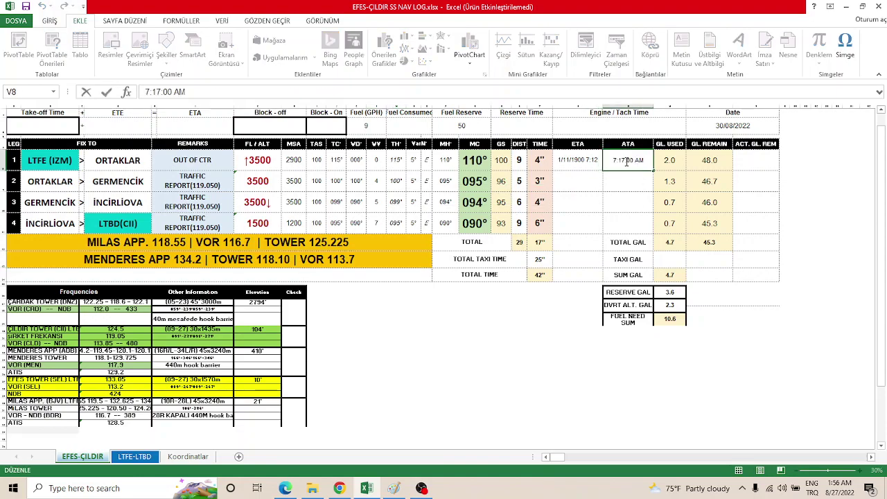
key(Return)
drag(627, 171, 575, 182)
double_click(574, 182)
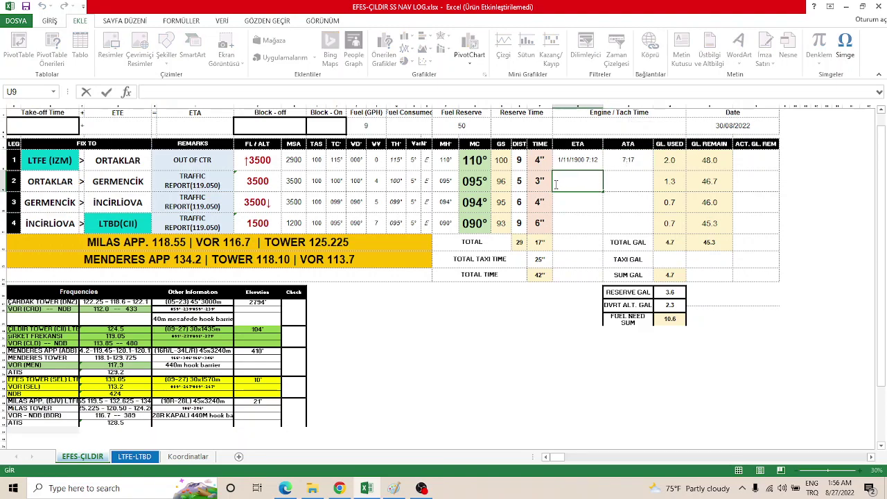
double_click(628, 183)
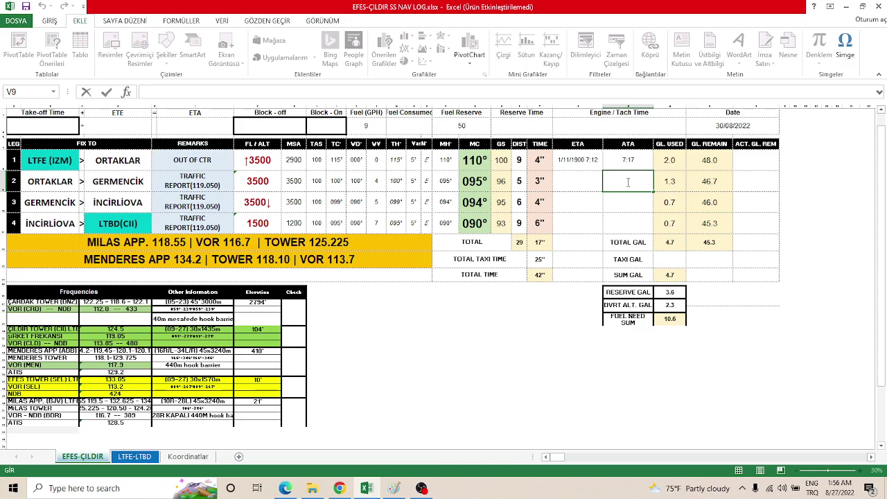
double_click(585, 182)
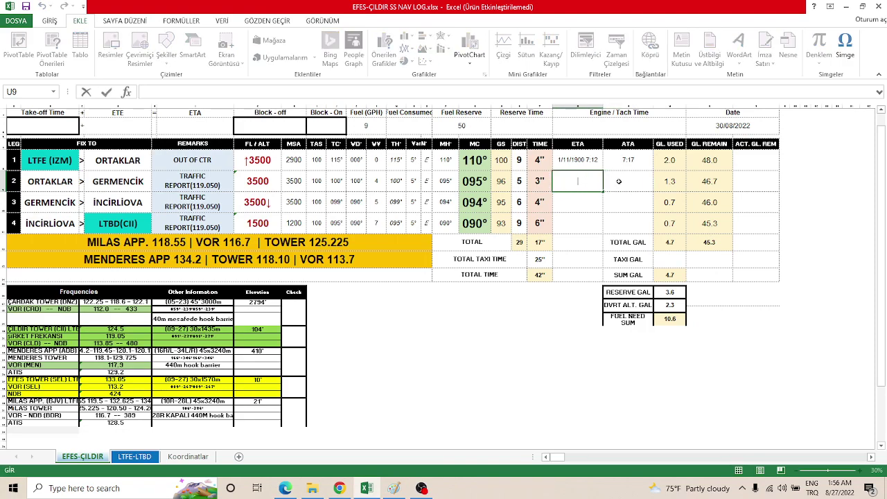
click(586, 198)
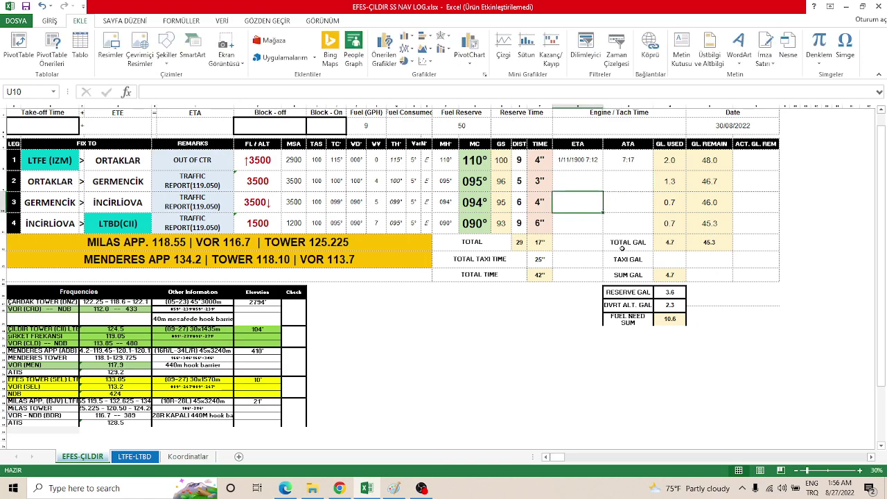
Step: Enter the actual gallons remaining for leg 1 in the ACT. GL. REM column and inspect the stored value
double_click(755, 161)
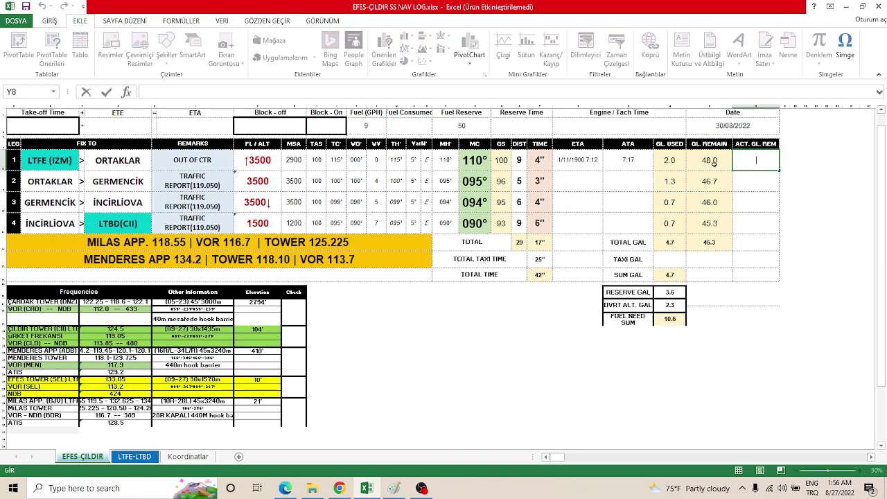
text(0)
key(Return)
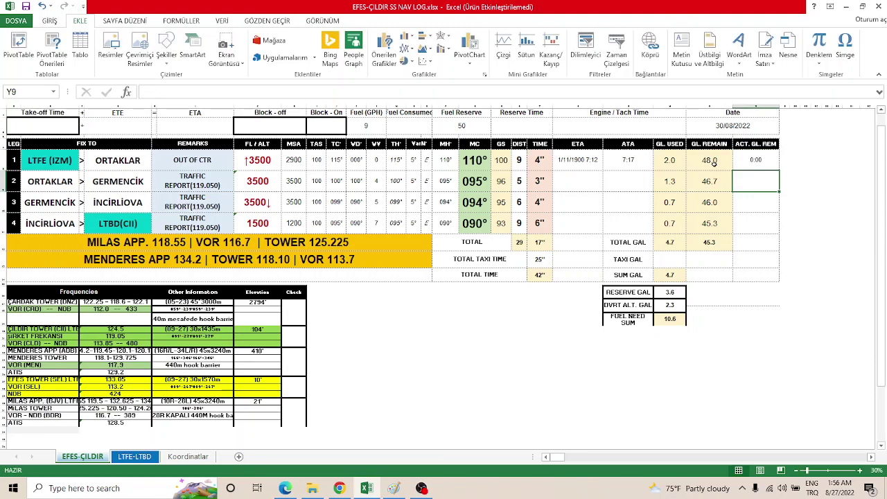
double_click(756, 160)
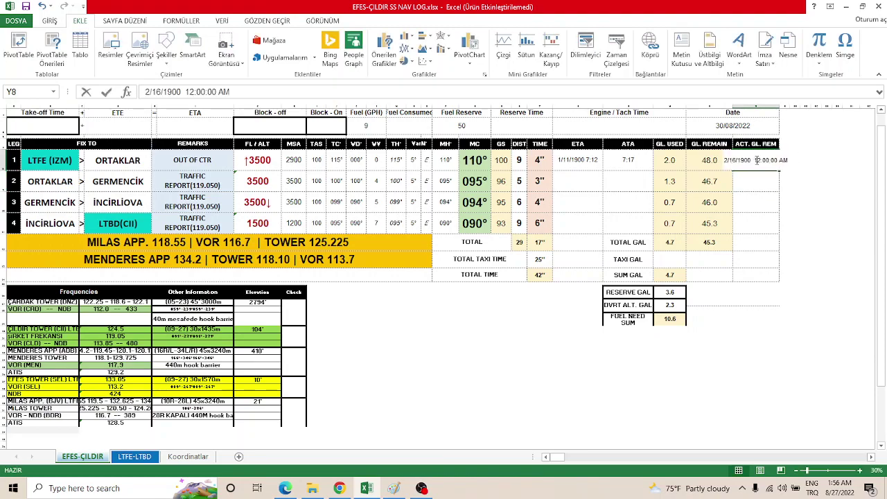
key(Escape)
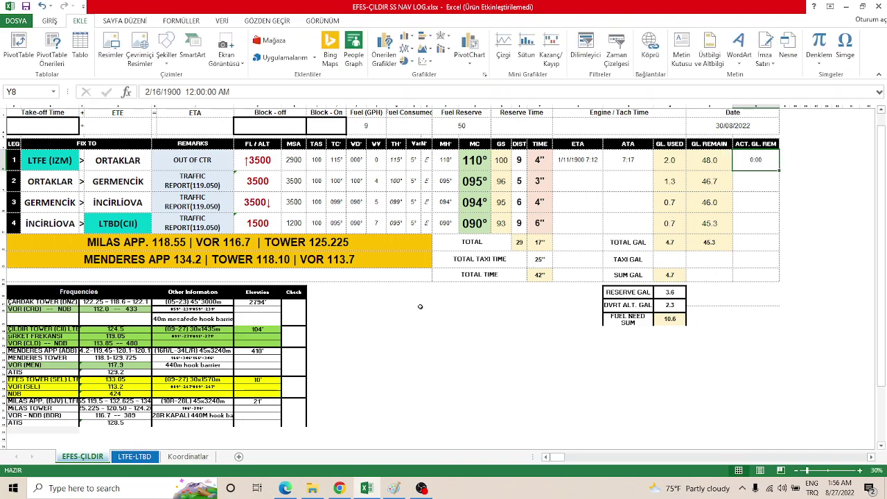
Step: Highlight the full FL/ALT text of leg 3, Germencik to İncirliova, for reading
click(268, 202)
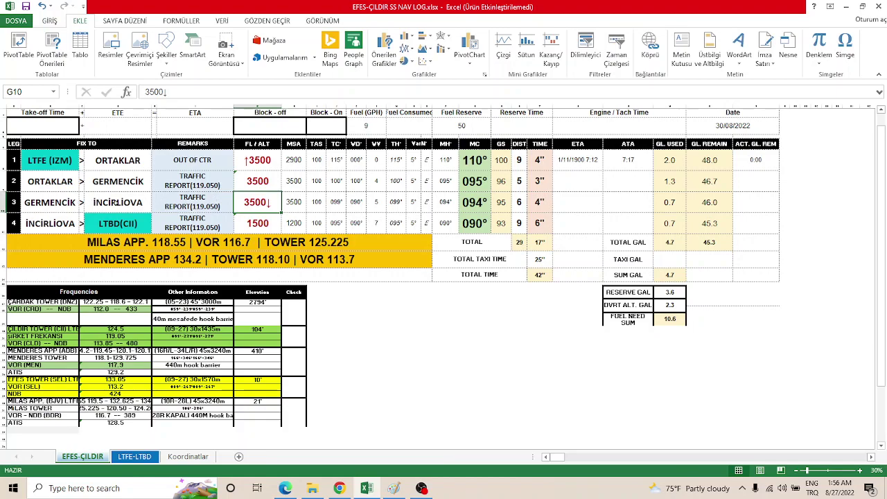
double_click(268, 203)
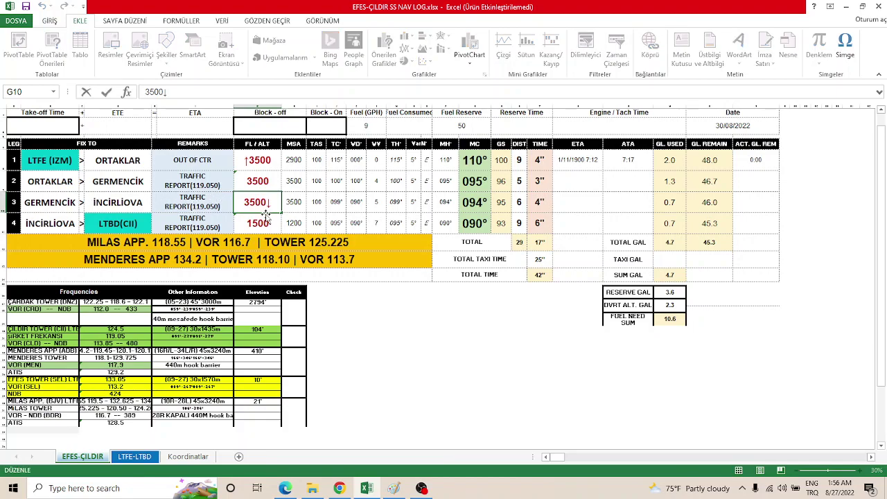
key(shift+Left)
key(shift+Left)
key(shift+Left)
key(shift+Left)
key(shift+Left)
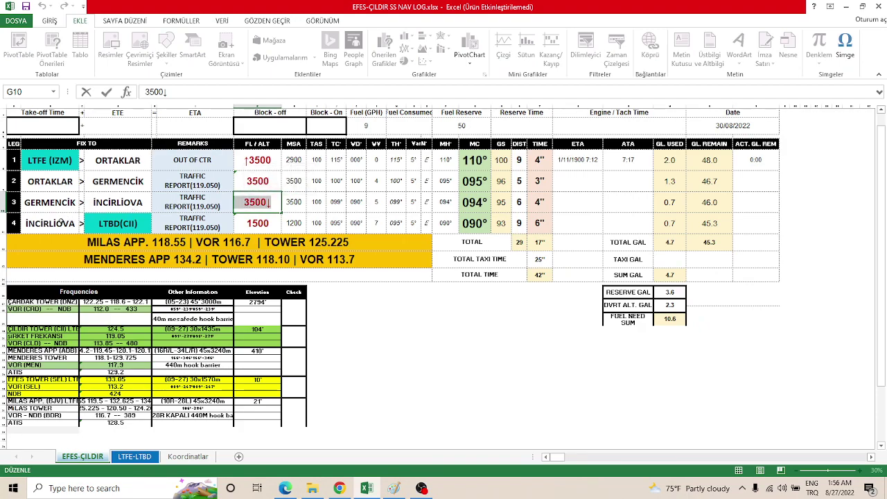
Step: Compare the leg 3 altitude with leg 4's starting fix, altitude and remarks, without changing them
click(65, 222)
click(274, 225)
click(263, 202)
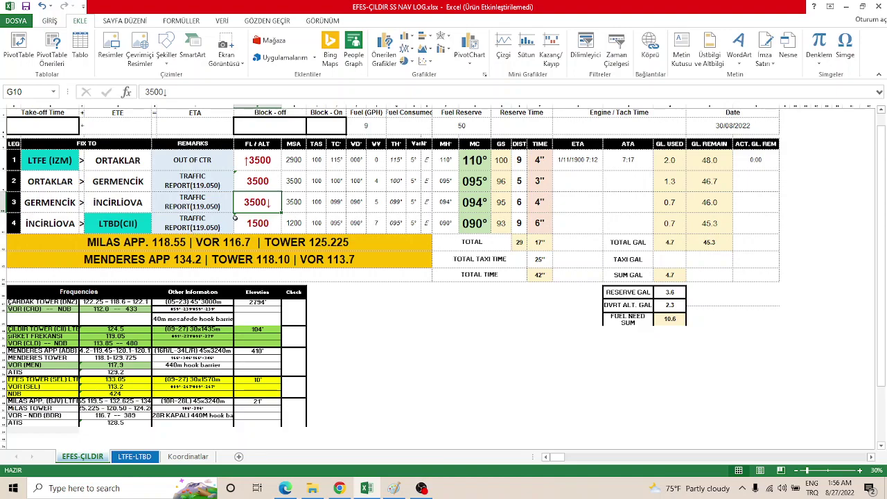
click(253, 224)
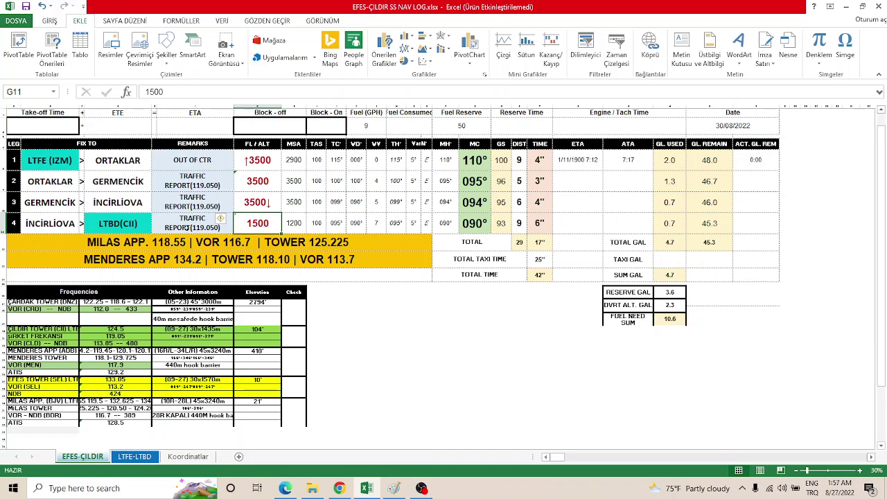
click(182, 223)
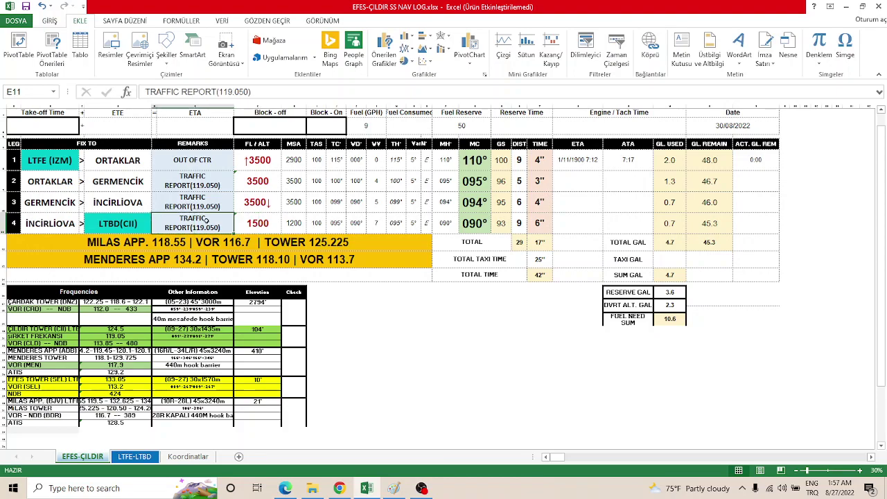
click(267, 205)
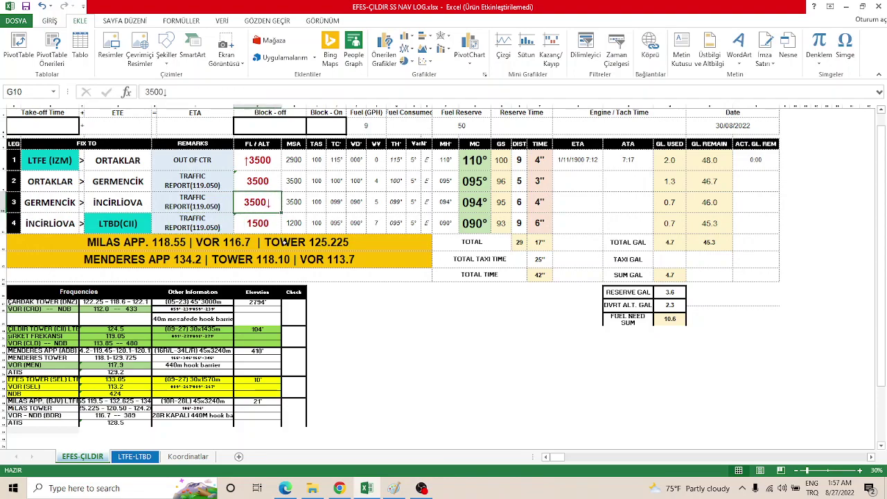